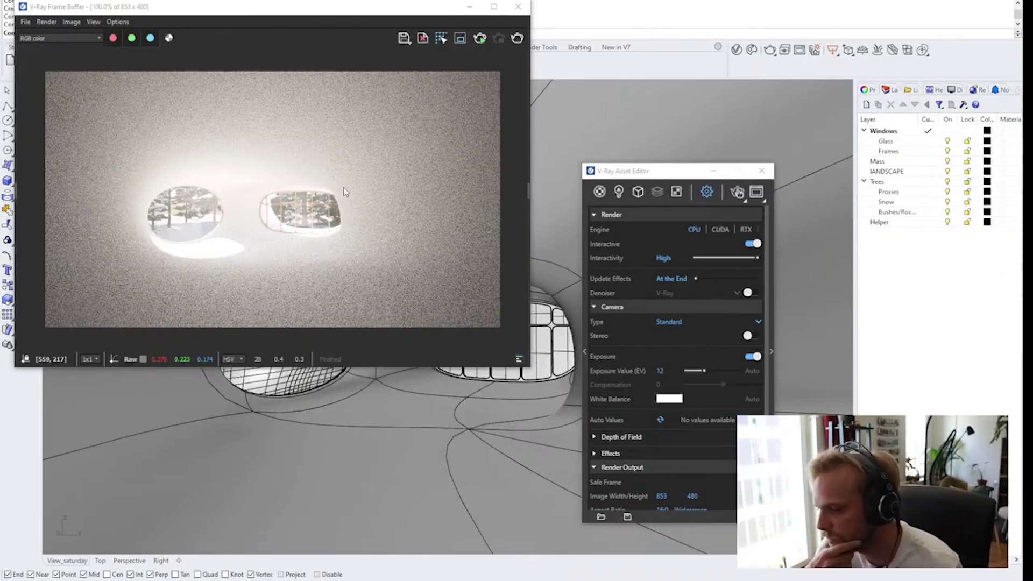
Close the V-Ray Frame Buffer and the V-Ray Asset Editor windows
click(518, 7)
click(761, 171)
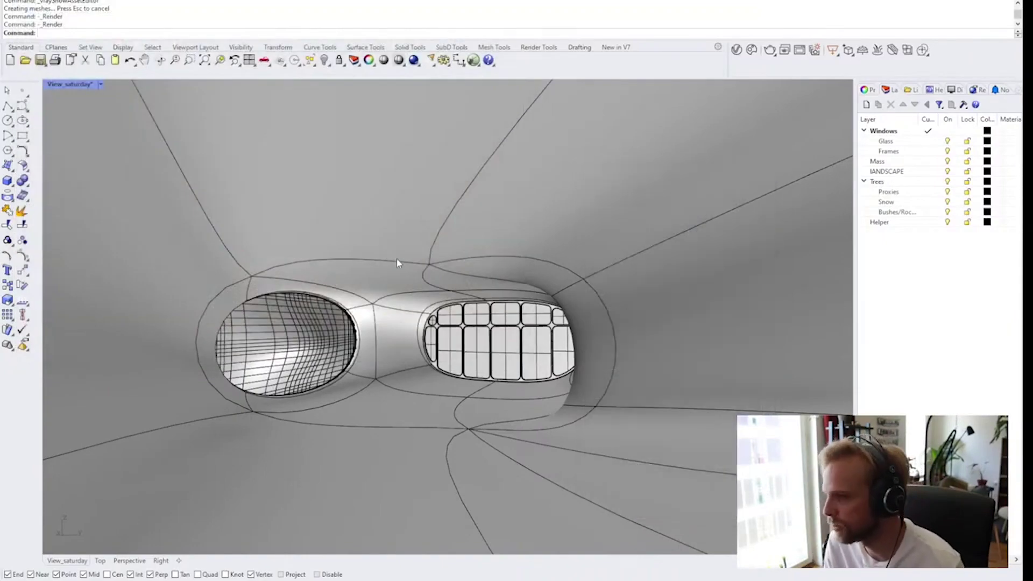
Orbit and pan the interior view so the window openings face the camera
right_drag(399, 262, 350, 247)
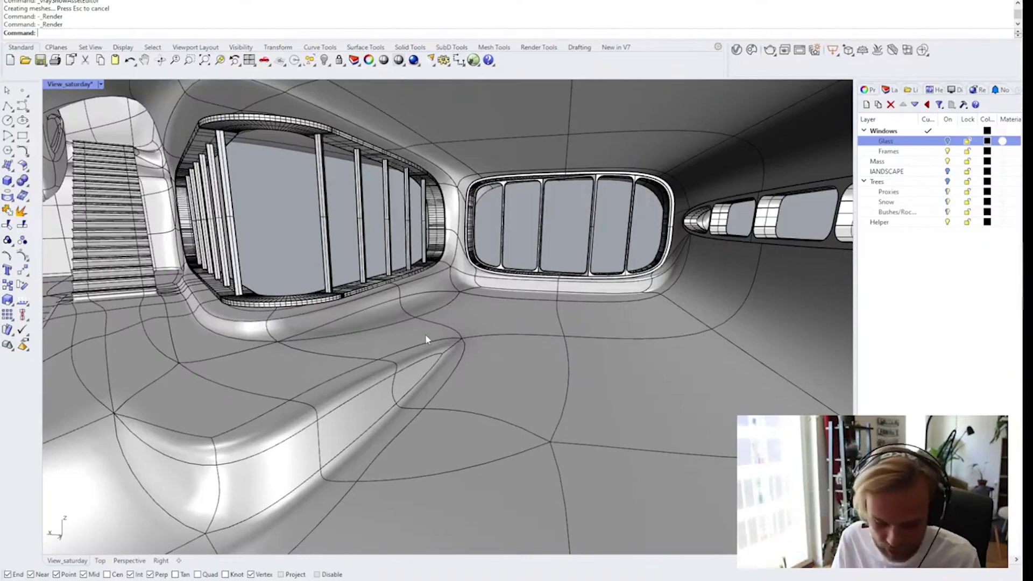
shift+right_drag(469, 333, 446, 366)
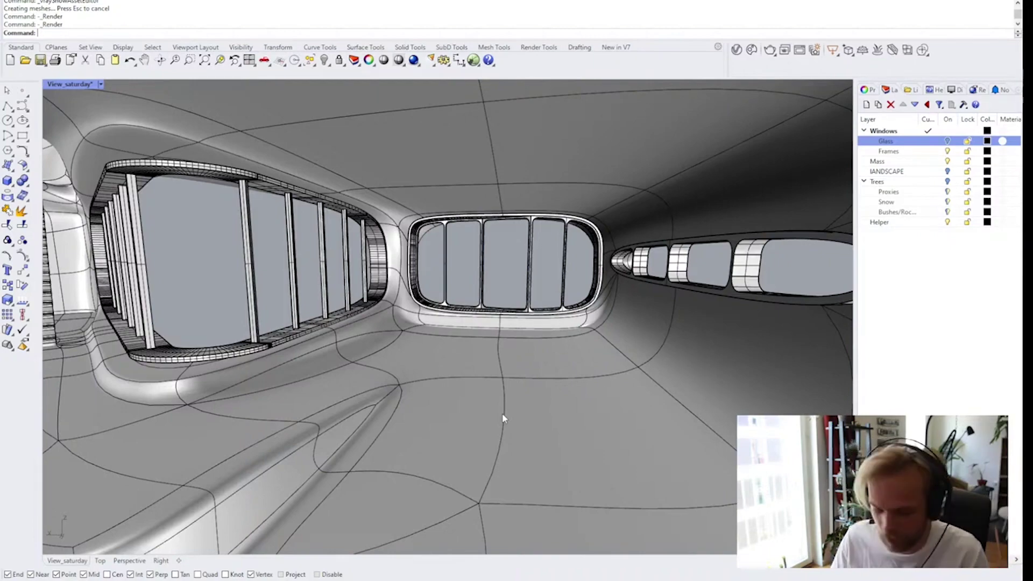
right_drag(690, 285, 521, 308)
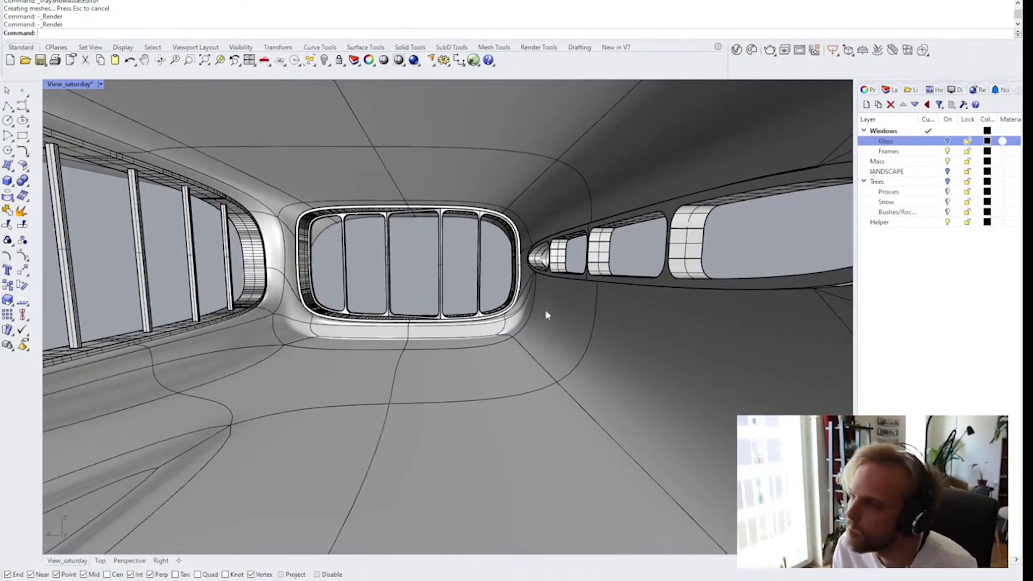
right_drag(477, 322, 457, 314)
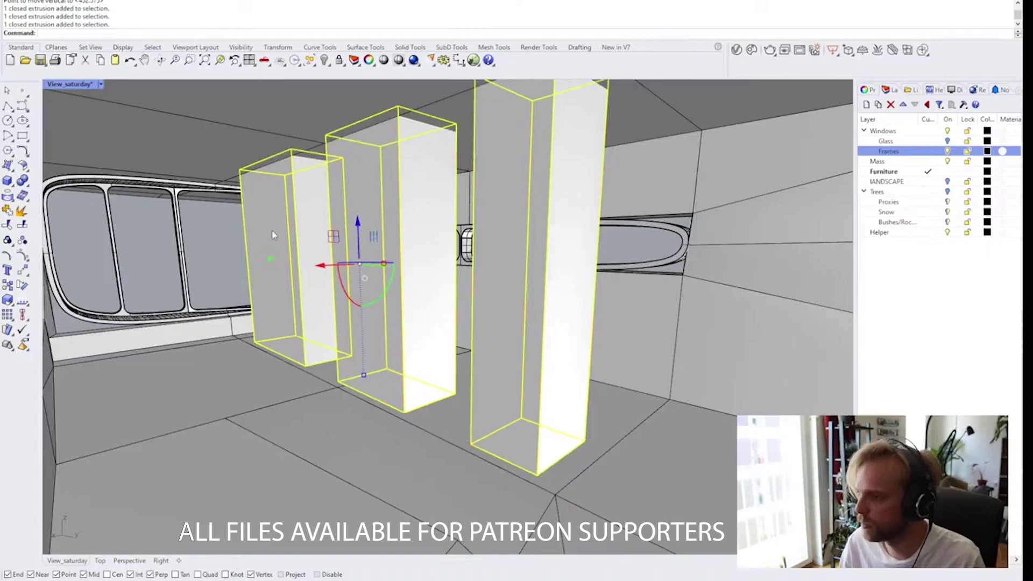
Orbit to a floor-level view around the three tall boxes
key(Escape)
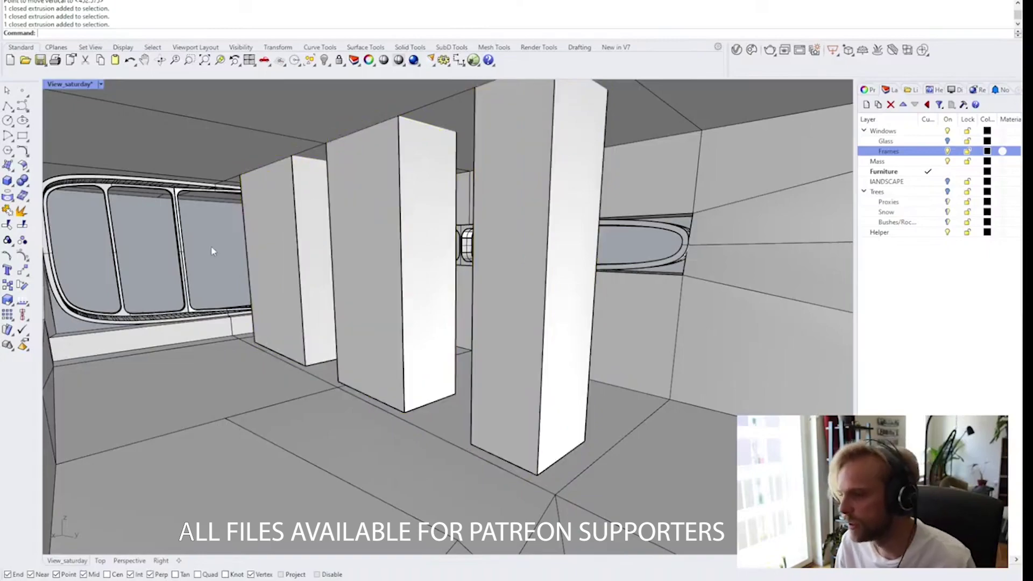
right_drag(403, 361, 367, 332)
scroll(322, 343, down, 8)
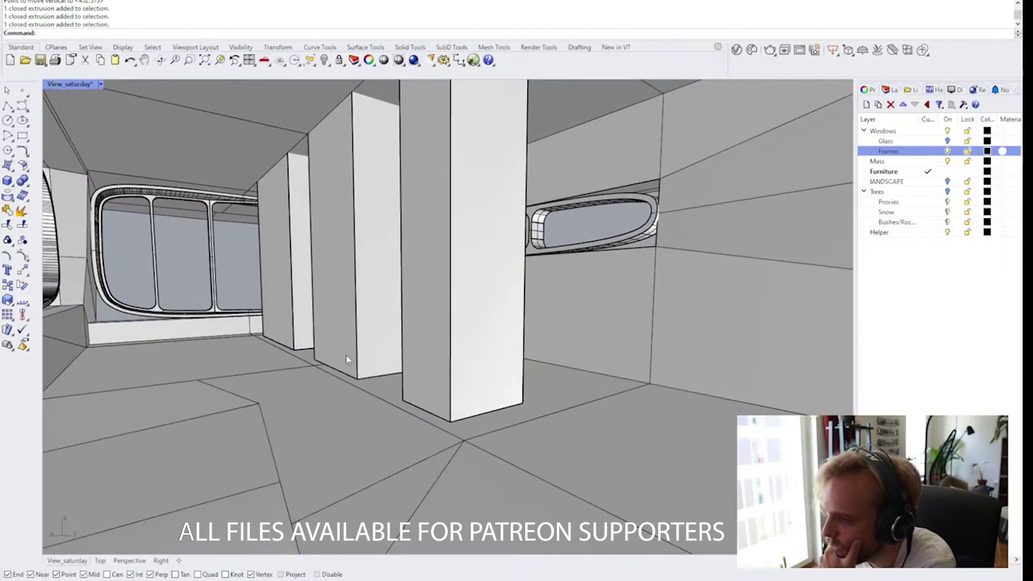
scroll(325, 326, up, 4)
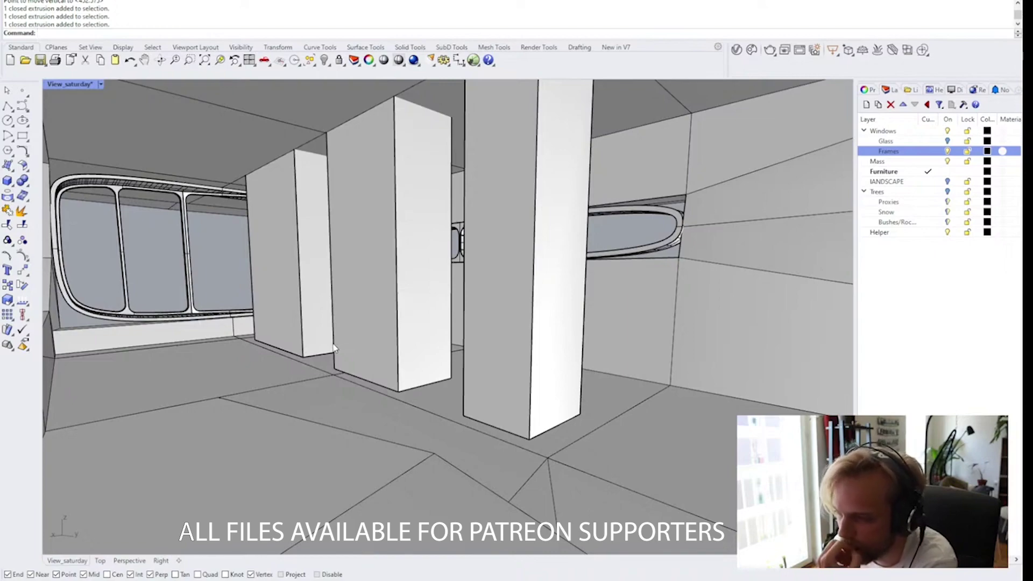
right_drag(336, 344, 306, 338)
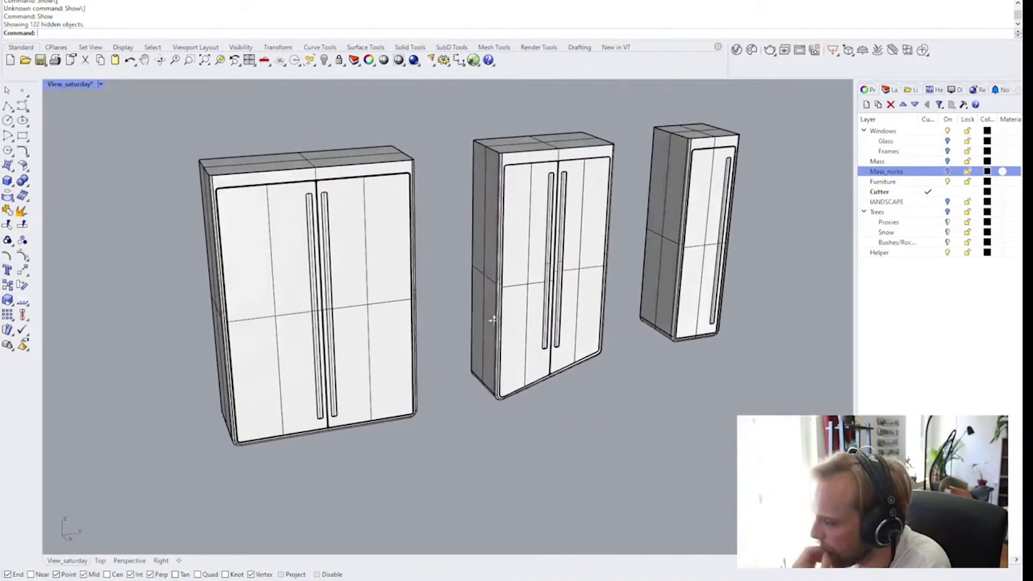
right_drag(323, 333, 385, 322)
right_drag(652, 369, 652, 345)
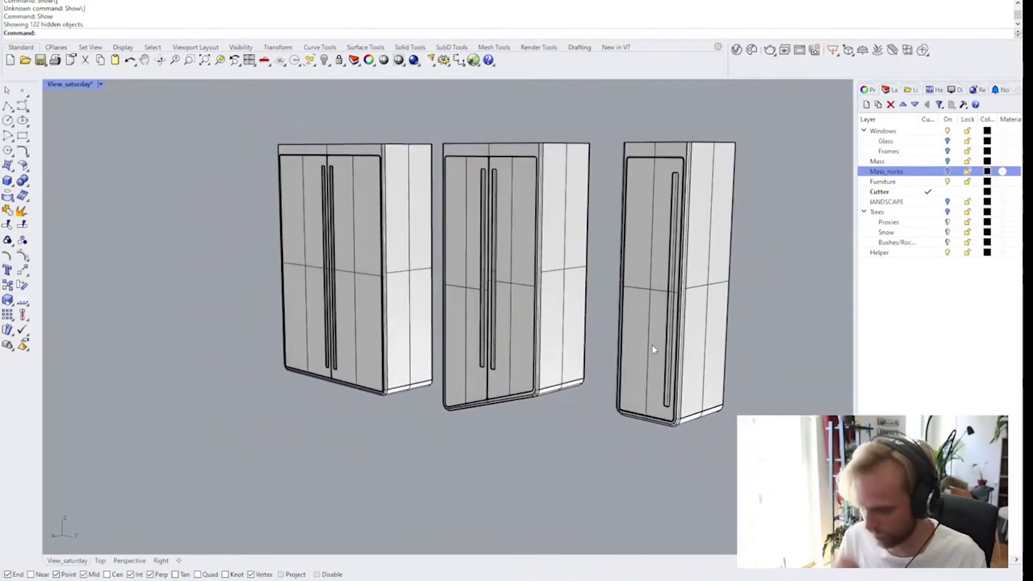
Reveal all hidden objects with Show and toggle the Mass_nurbs layer off and back on
text(Show)
key(Return)
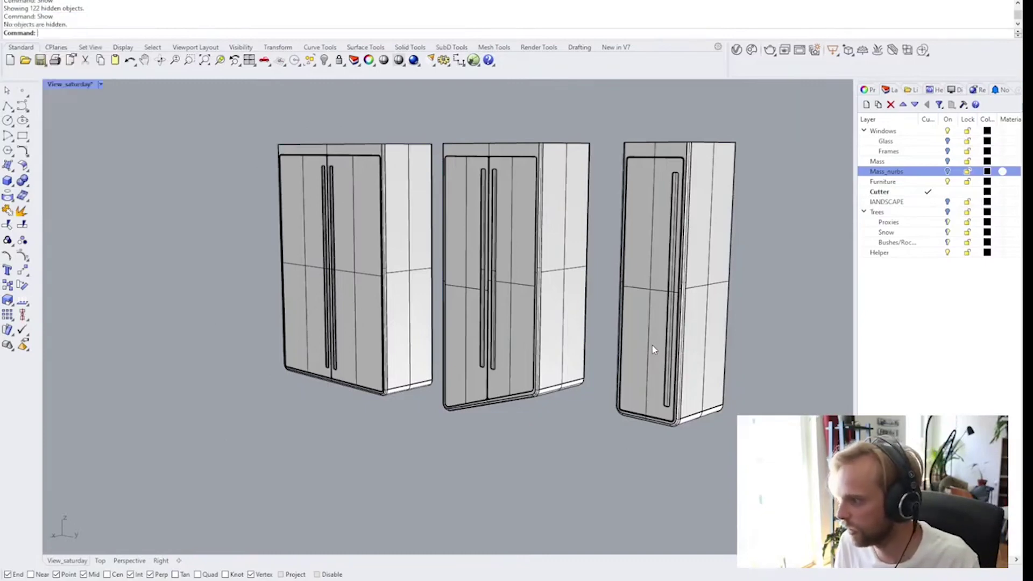
click(948, 171)
click(948, 172)
click(947, 172)
Zoom in on the cabinets inside the mass and pick the first corner of a new box
mouse_move(474, 315)
right_down()
mouse_move(383, 300)
mouse_move(485, 326)
right_up()
scroll(445, 282, up, 3)
mouse_move(484, 326)
right_down()
mouse_move(454, 316)
mouse_move(396, 321)
mouse_move(467, 331)
right_up()
scroll(467, 331, up, 1)
scroll(450, 322, up, 1)
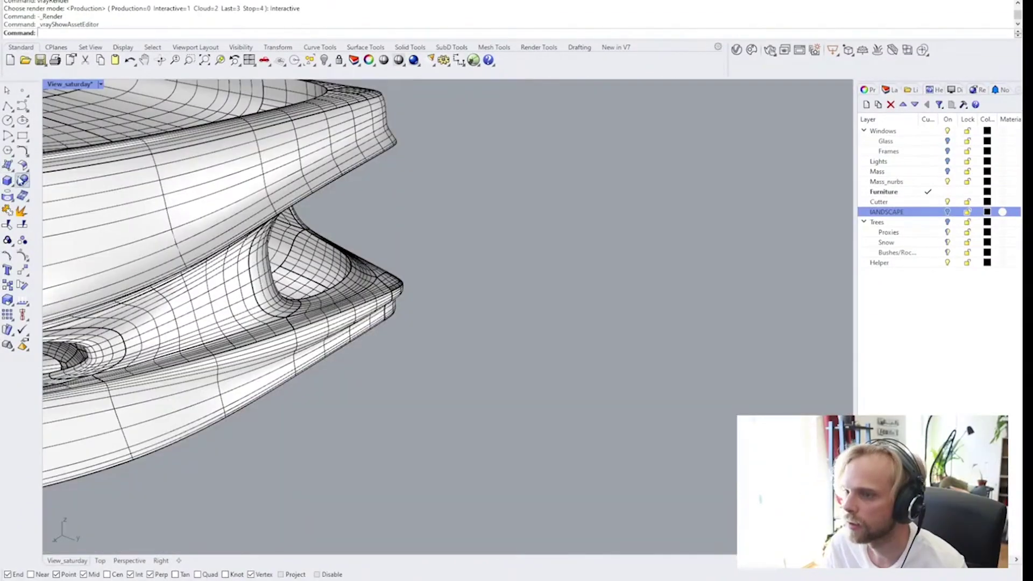
click(8, 180)
click(442, 356)
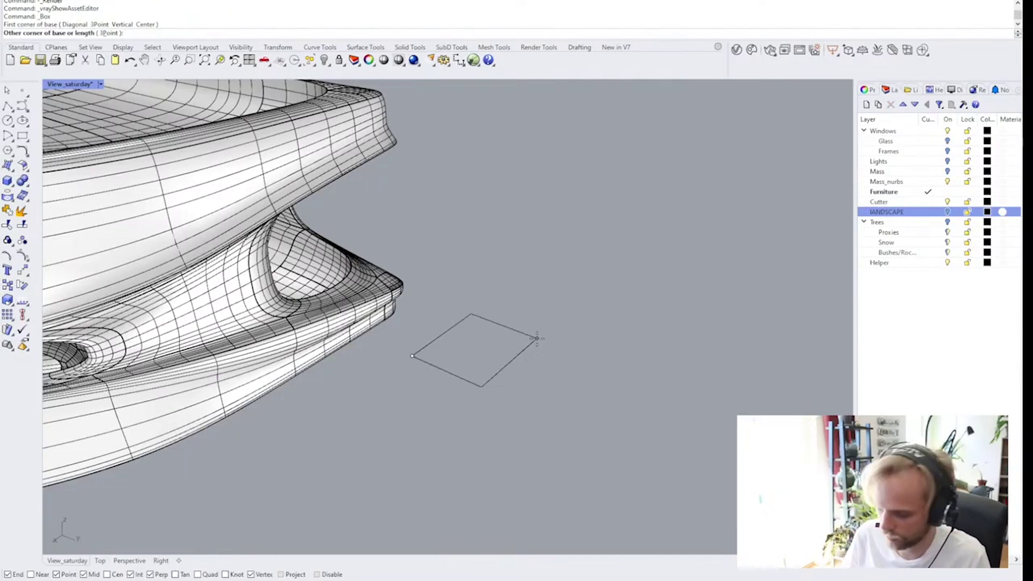
Make the box a 600 × 600 × 600 cube
text(600)
key(Return)
text(600)
key(Return)
text(600)
key(Return)
Zoom to the selected cube with ZS, then deselect it
right_drag(502, 344, 539, 323)
scroll(324, 429, up, 1)
click(314, 448)
text(Z)
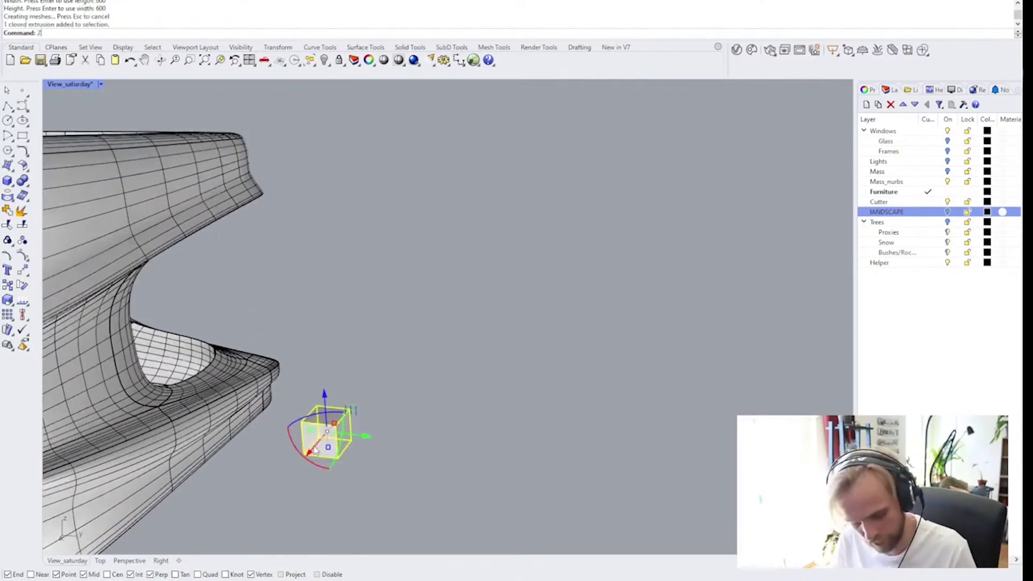
text(S)
key(Return)
key(Escape)
scroll(376, 357, down, 5)
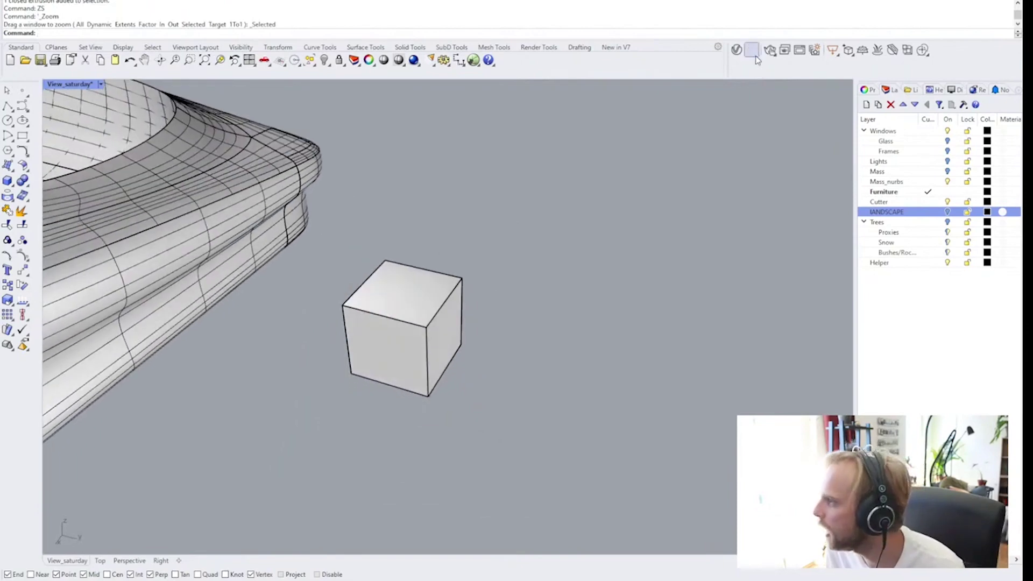
Open the V-Ray Cosmos library and browse its asset categories
click(752, 50)
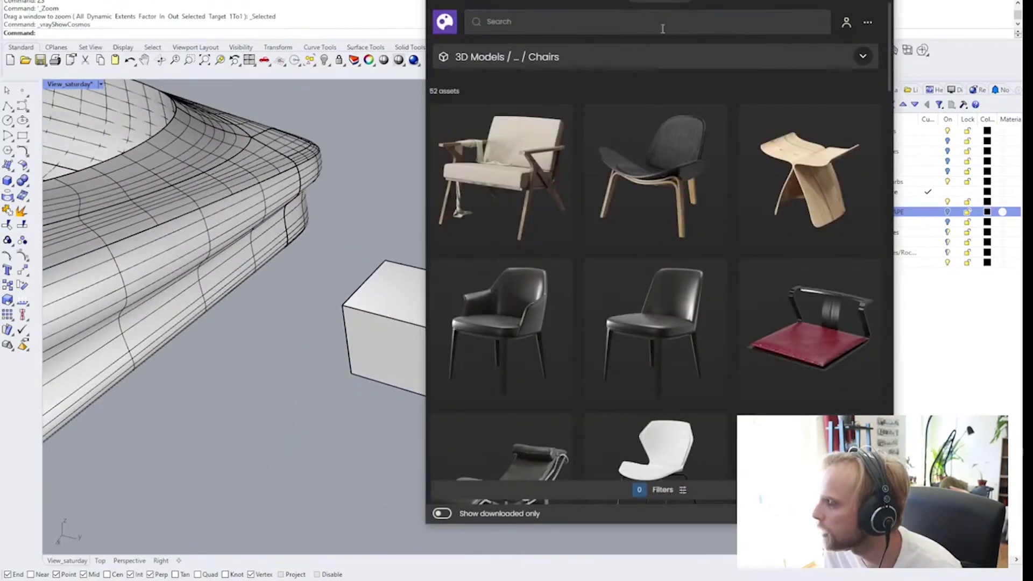
click(568, 20)
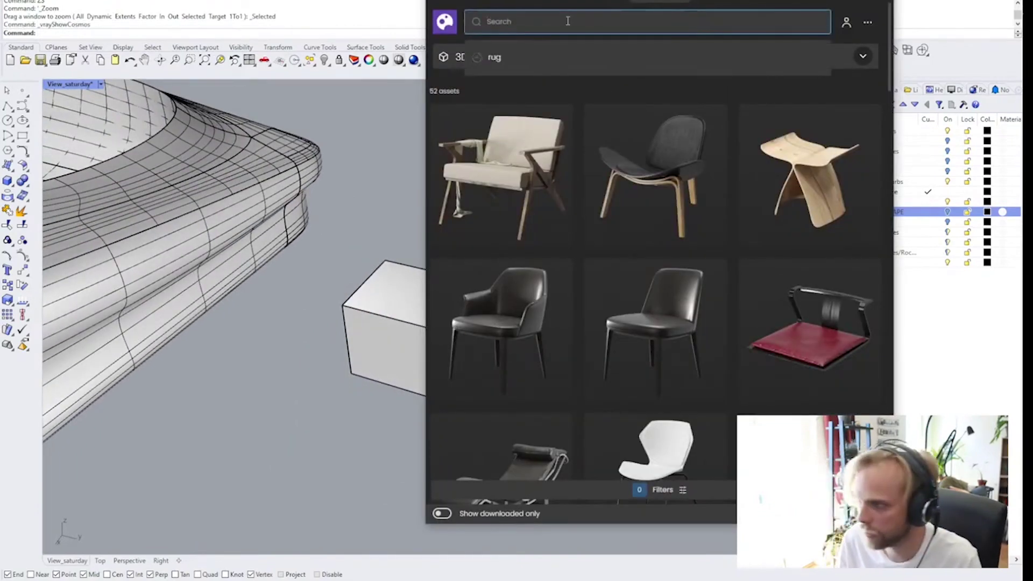
click(591, 62)
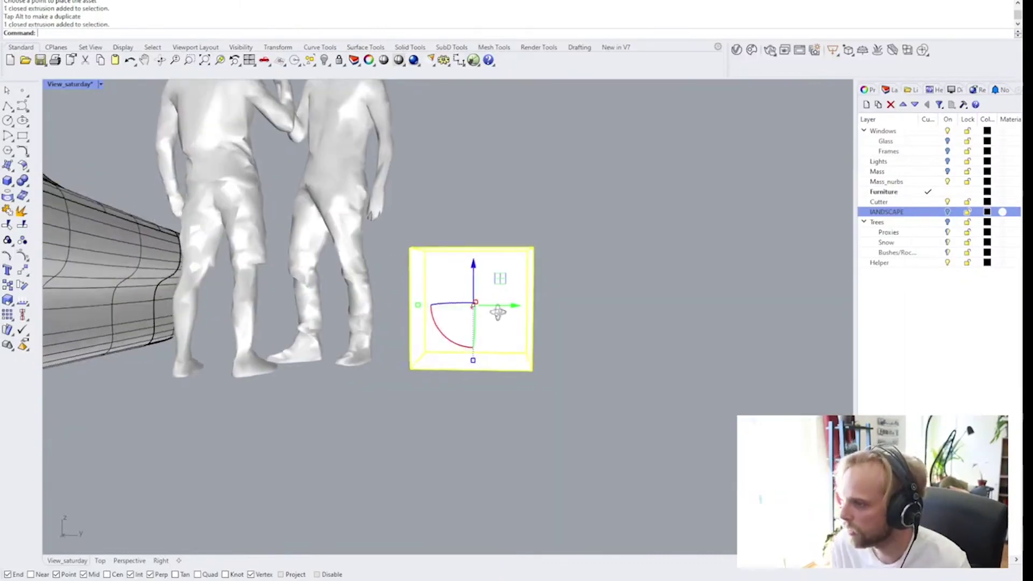
Rotate the cube about 42 degrees, move it down, then delete it
drag(452, 343, 490, 348)
click(618, 335)
right_drag(618, 336, 528, 323)
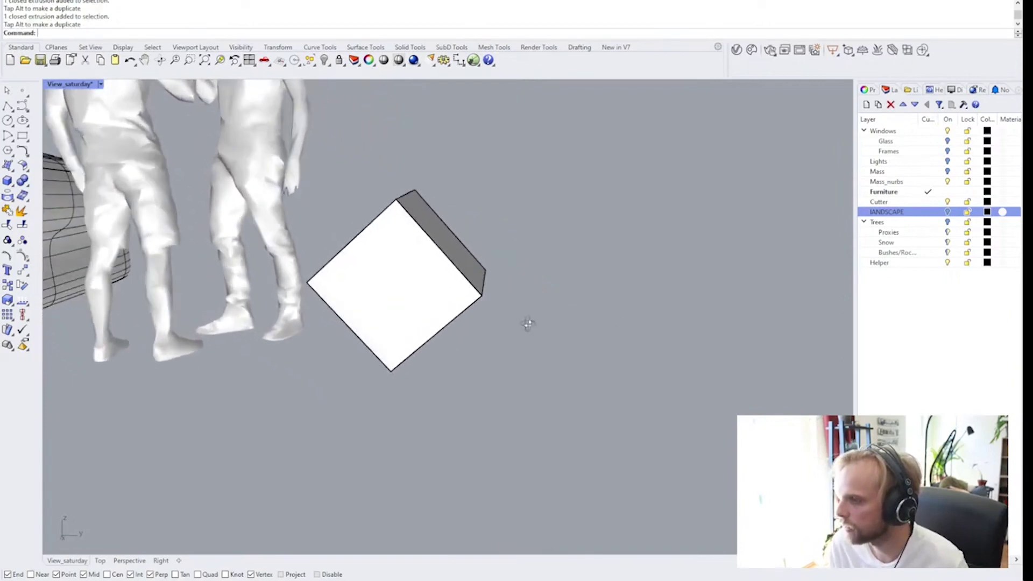
click(441, 297)
drag(401, 244, 398, 295)
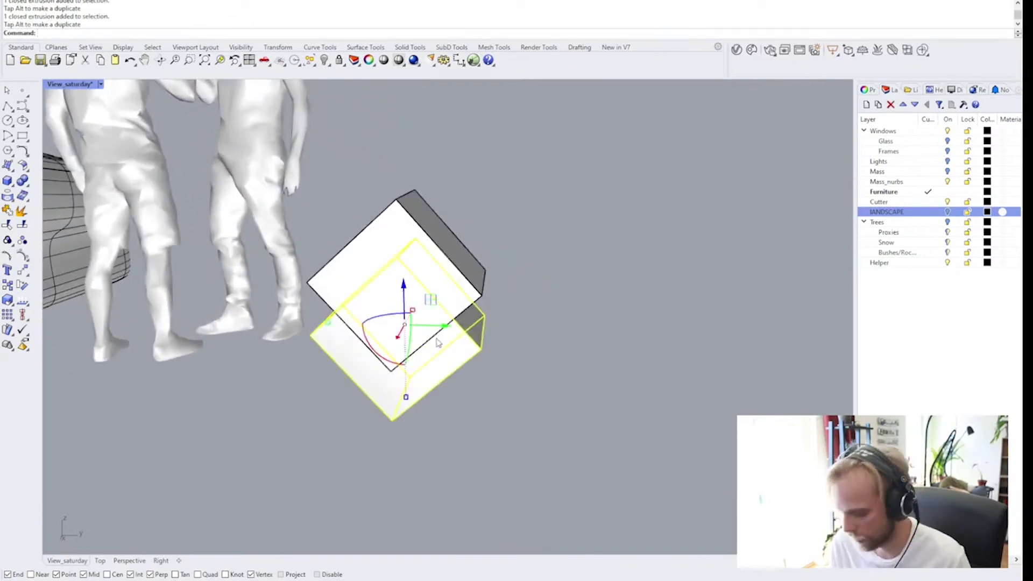
key(Delete)
Draw a new 3-point box for the chair and start FilletEdge on its edges
click(8, 181)
click(107, 33)
right_drag(381, 297, 340, 298)
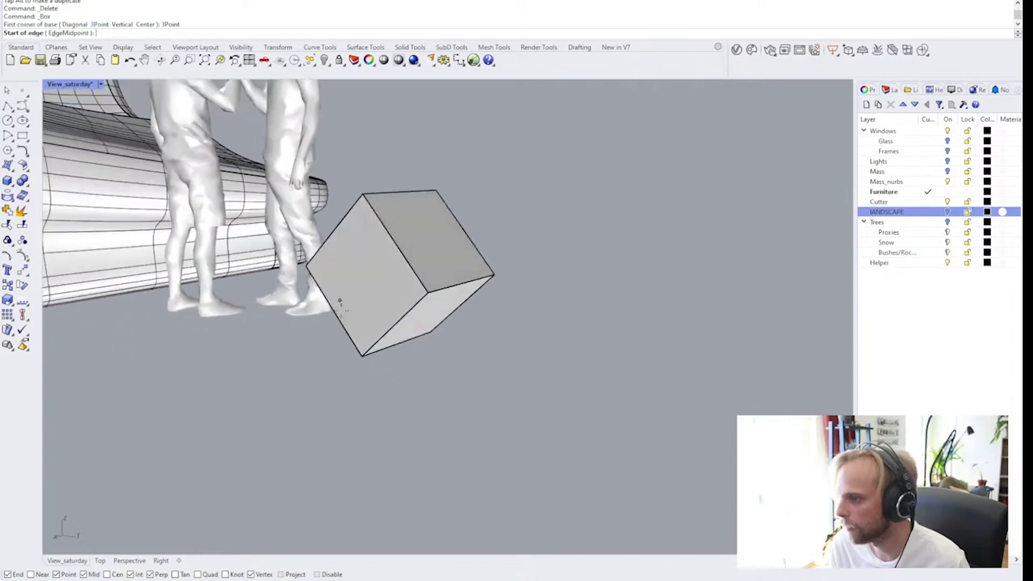
right_drag(480, 303, 524, 288)
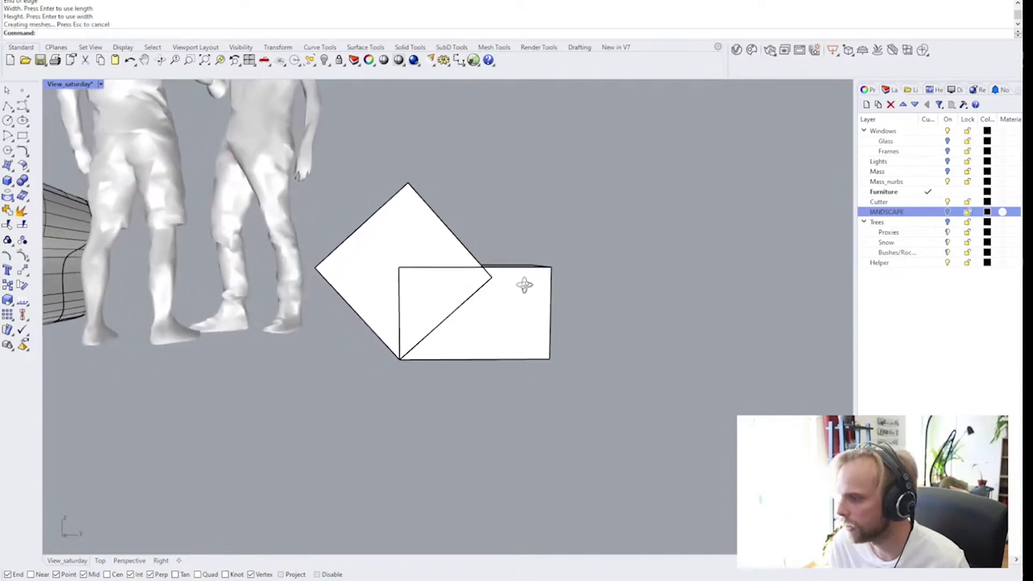
click(523, 288)
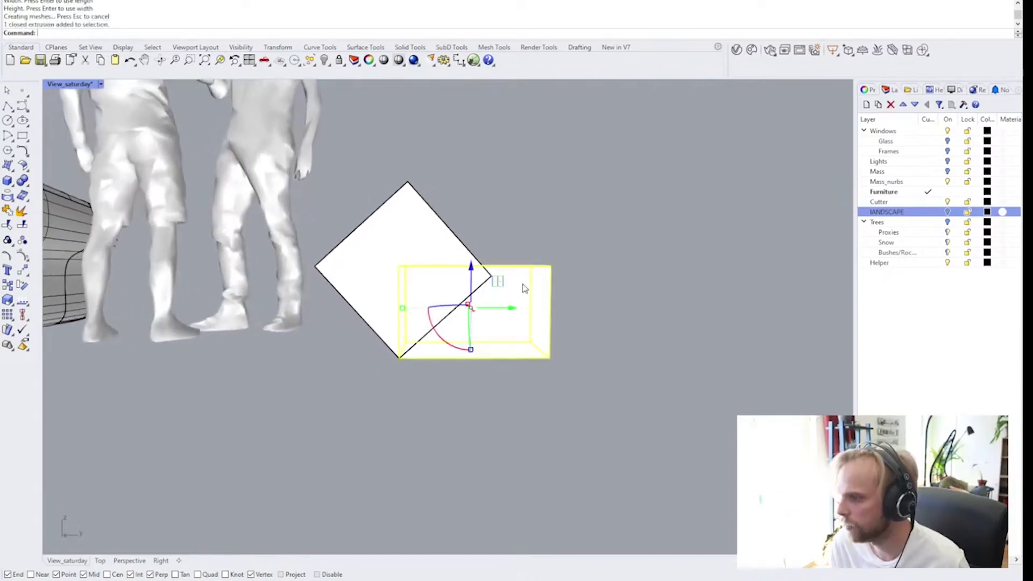
key(Escape)
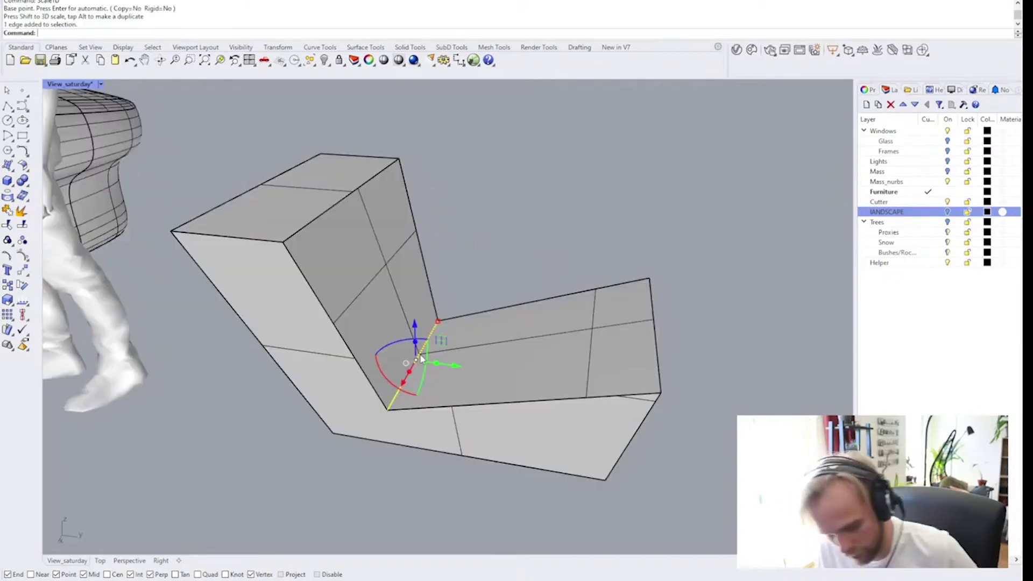
text(FilletEdge)
key(Return)
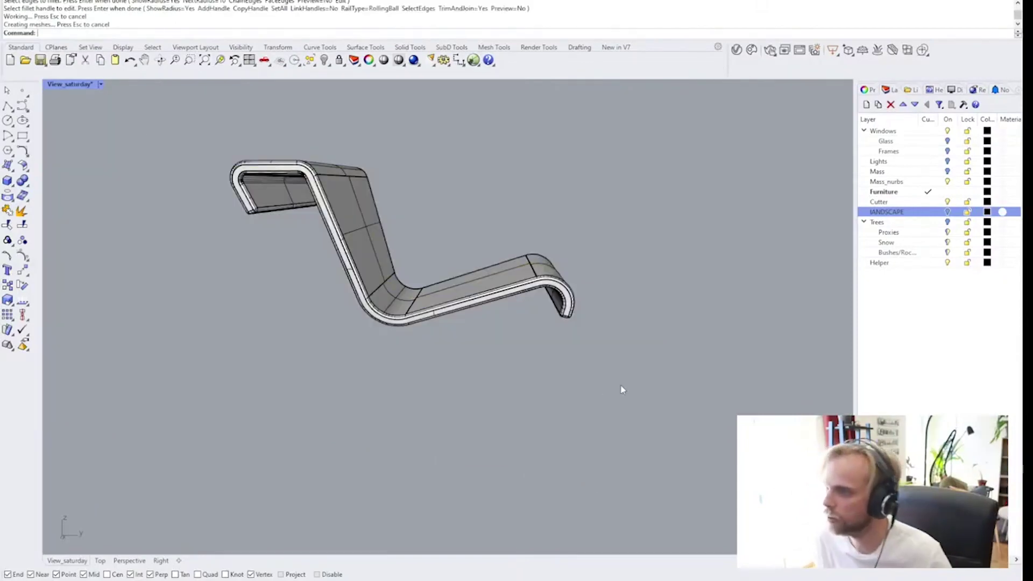
Reveal the chair's hidden solid with ShowSelected and orbit around it
text(ShowSelected)
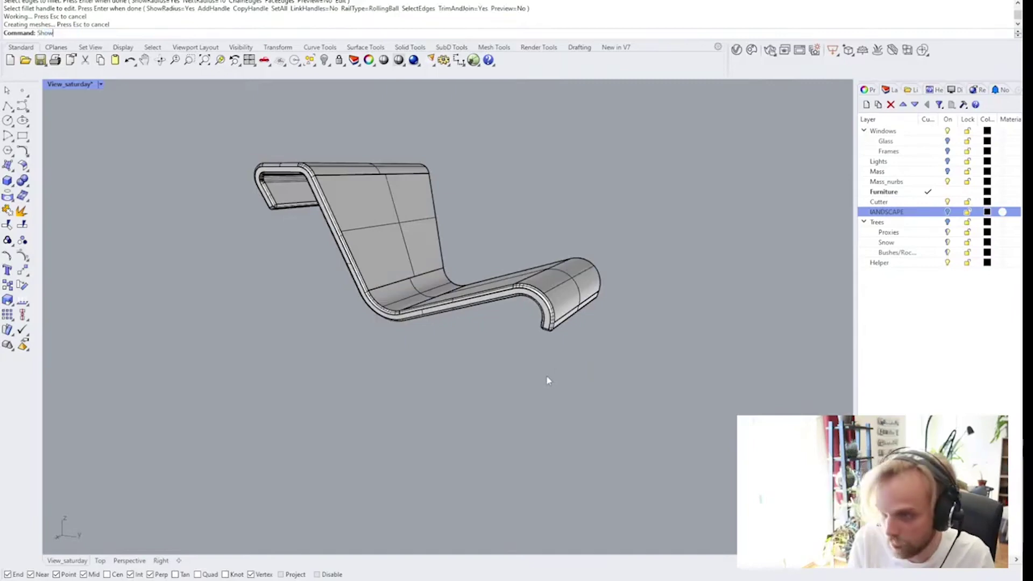
key(Return)
click(563, 372)
key(Return)
right_drag(658, 381, 622, 375)
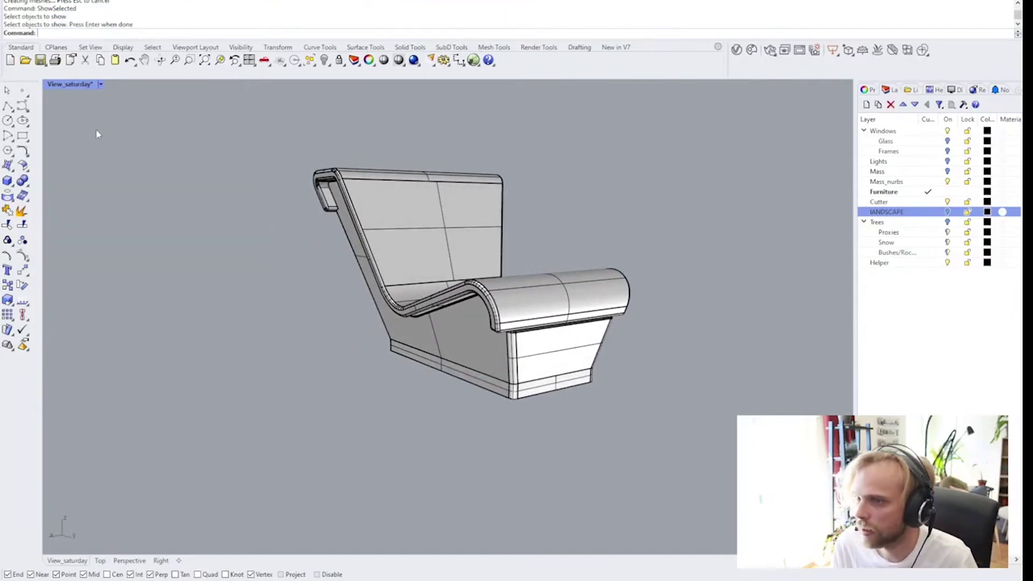
Switch the viewport to Arctic display and inspect the chair from both sides
click(73, 87)
click(116, 218)
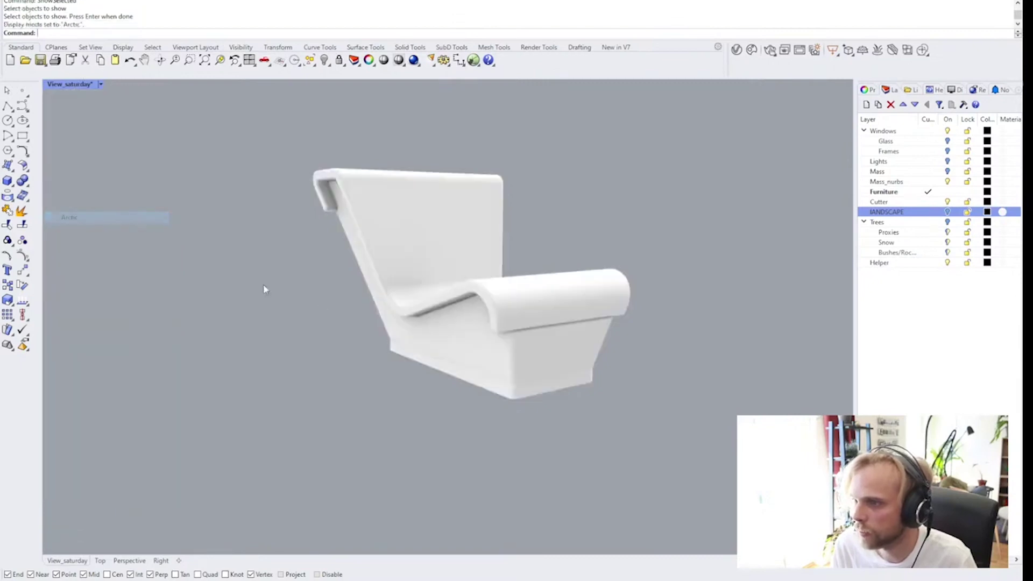
right_drag(455, 395, 542, 462)
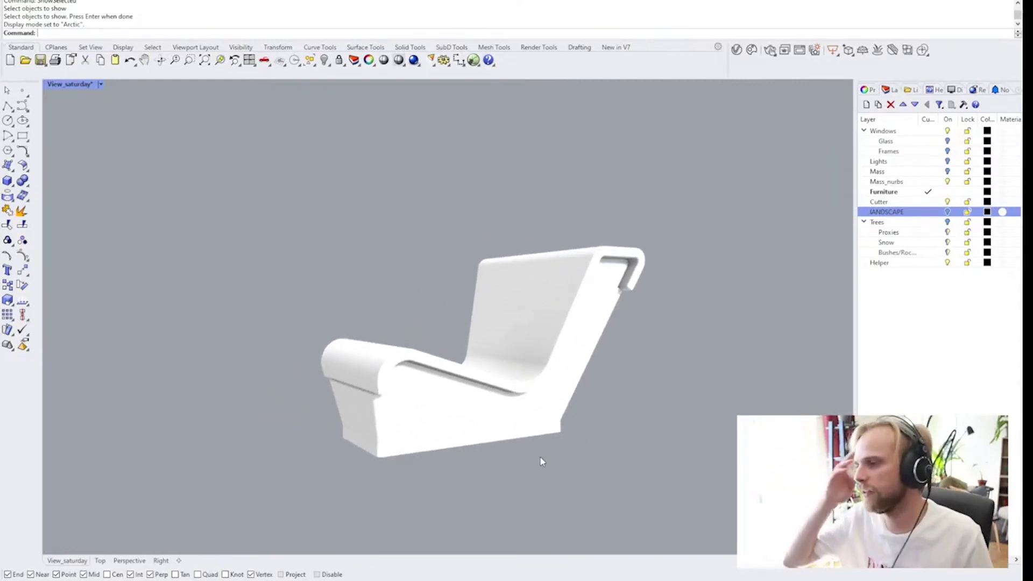
right_drag(540, 461, 657, 371)
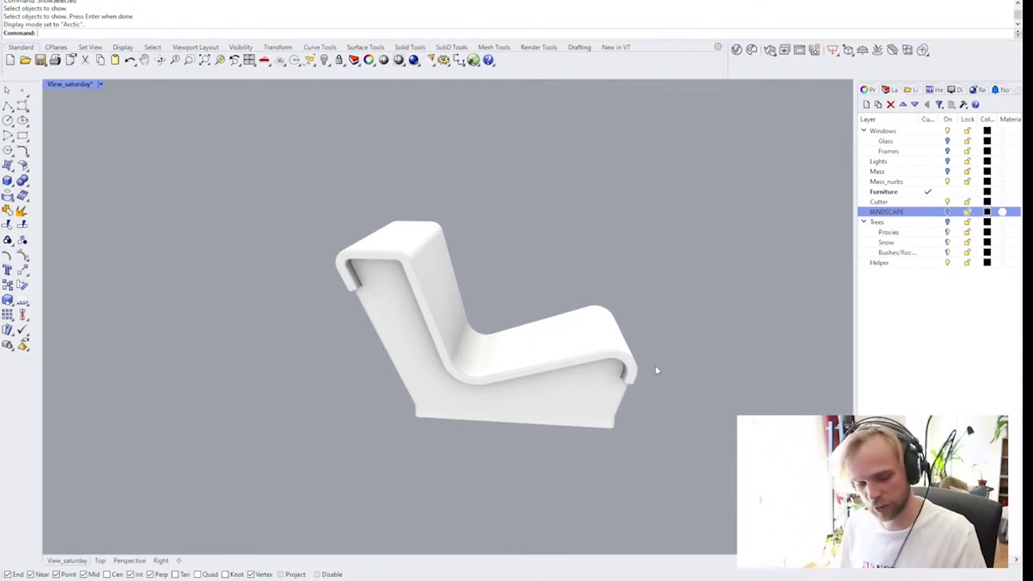
Return the viewport to Shaded display and zoom out from the chair
click(47, 85)
click(86, 140)
right_drag(368, 261, 430, 297)
scroll(352, 270, down, 4)
text(Sho)
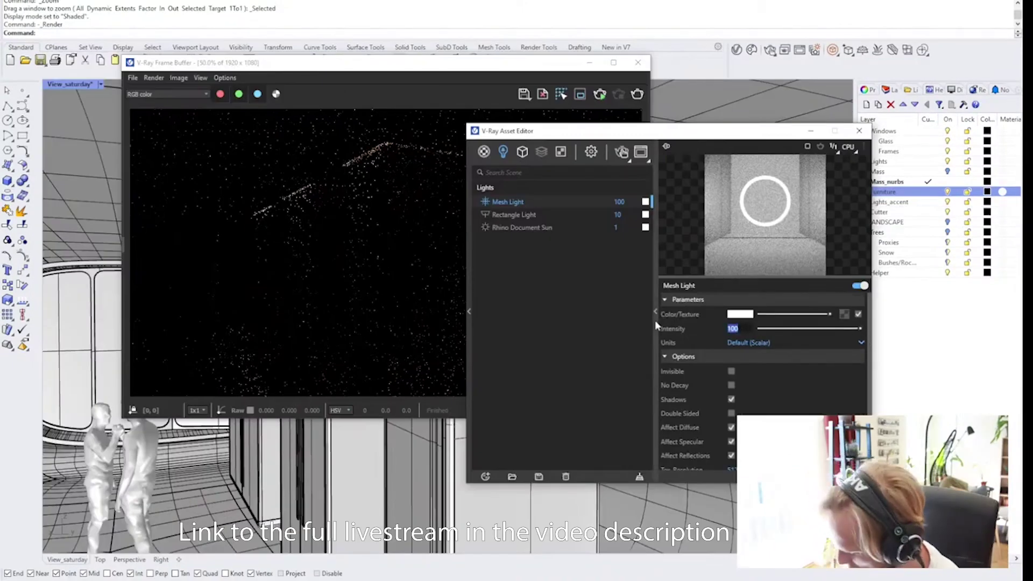
Set the Mesh Light intensity to 500 and tint its colour pale warm pink
text(500)
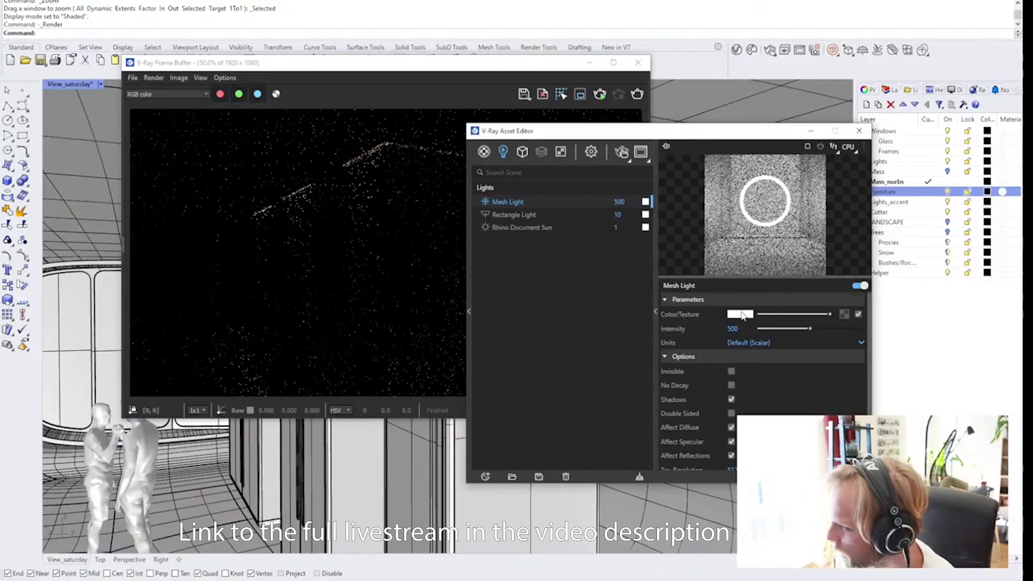
click(740, 314)
drag(489, 217, 496, 212)
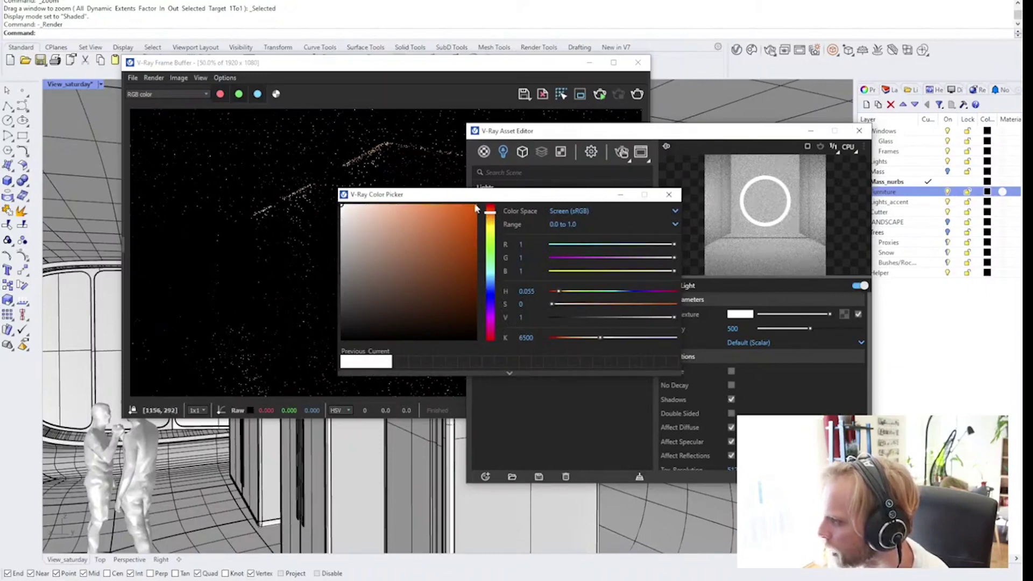
click(368, 204)
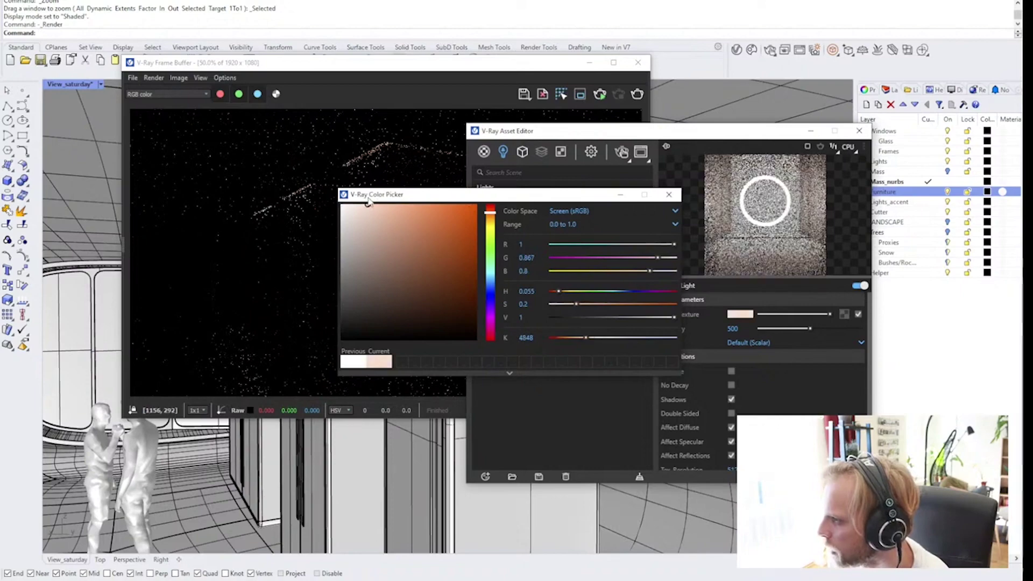
click(366, 203)
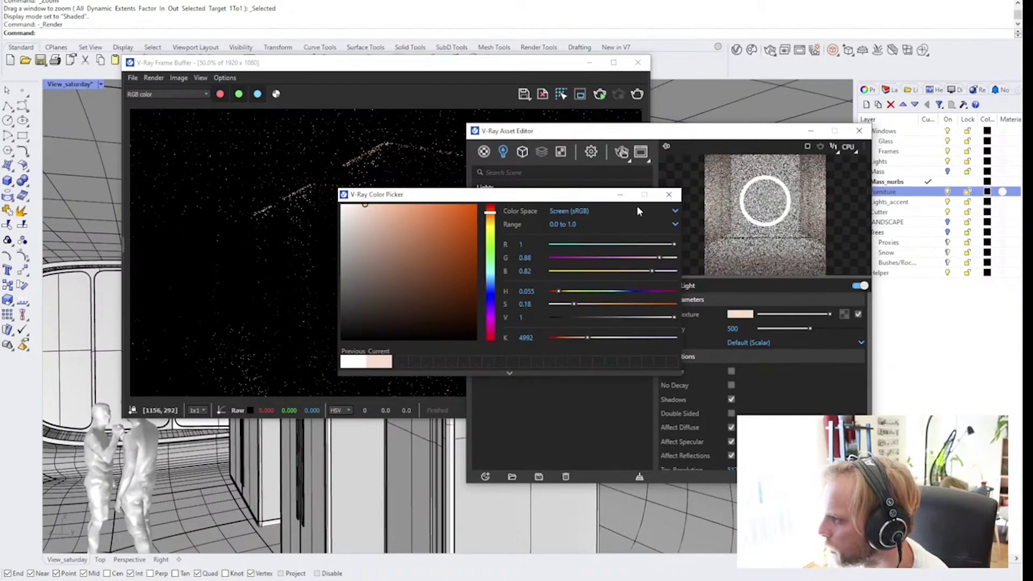
click(669, 195)
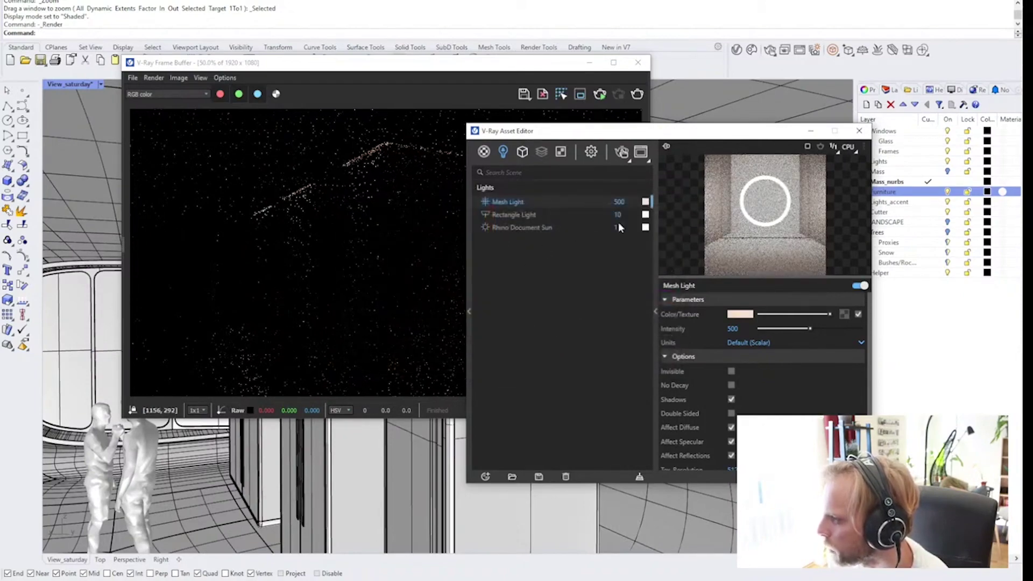
click(656, 312)
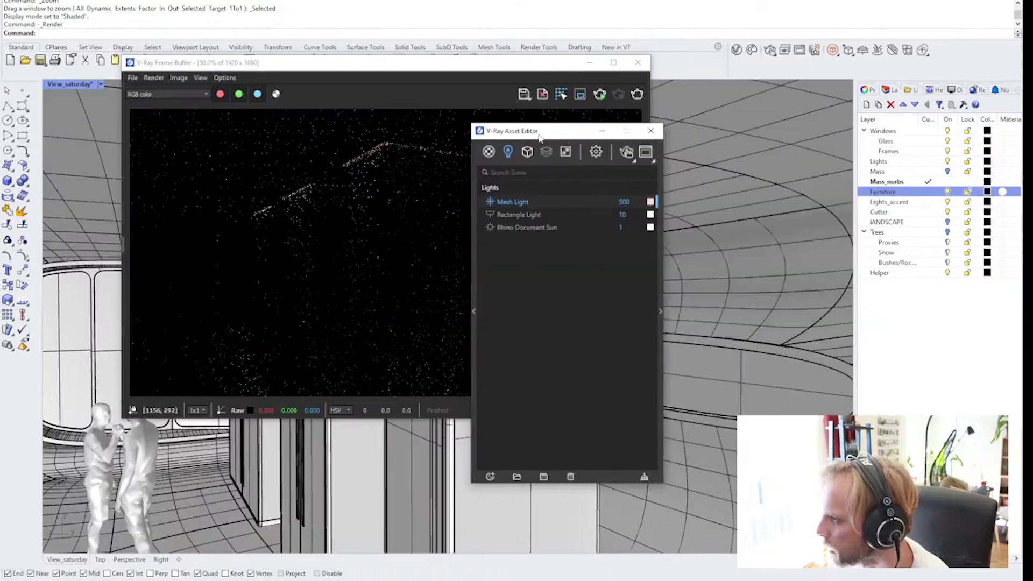
drag(527, 136, 766, 136)
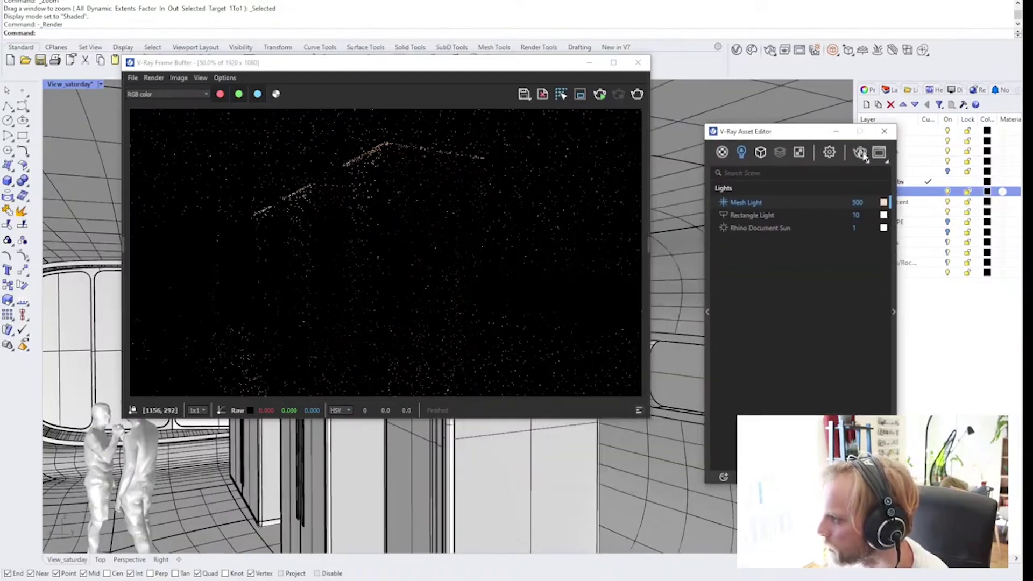
Start a new render with Dome Light intensity 3 and the Mesh Light enabled
click(862, 155)
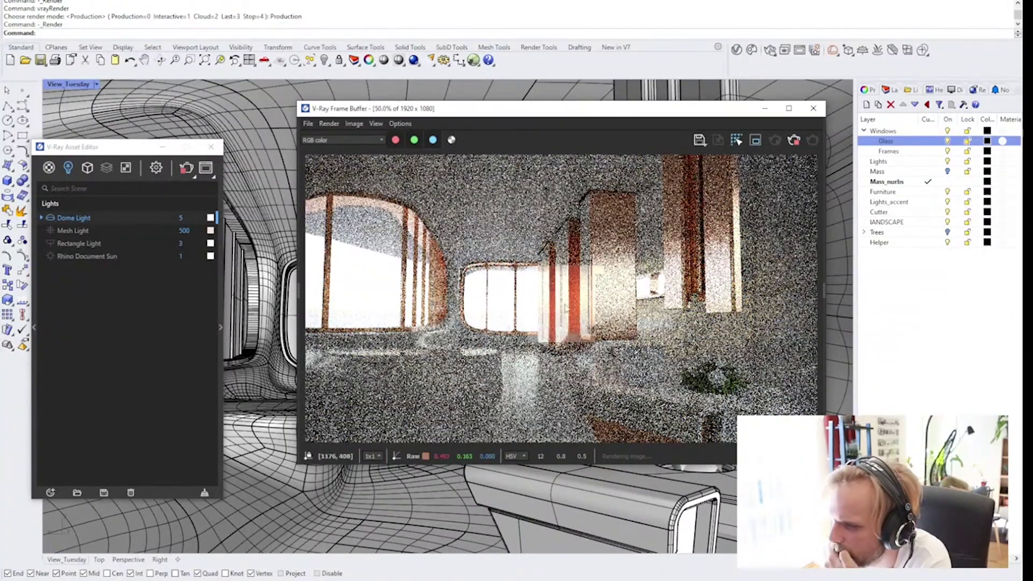
click(154, 218)
text(3)
click(50, 231)
click(384, 278)
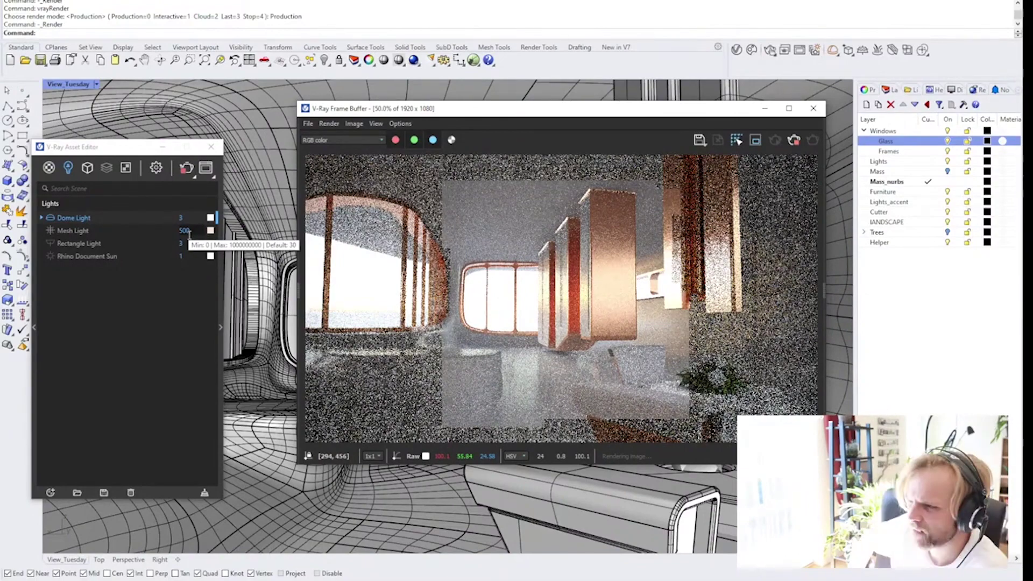
Move the frame buffer up and left and lower the render's exposure
scroll(583, 193, up, 1)
scroll(584, 193, down, 1)
drag(581, 109, 423, 63)
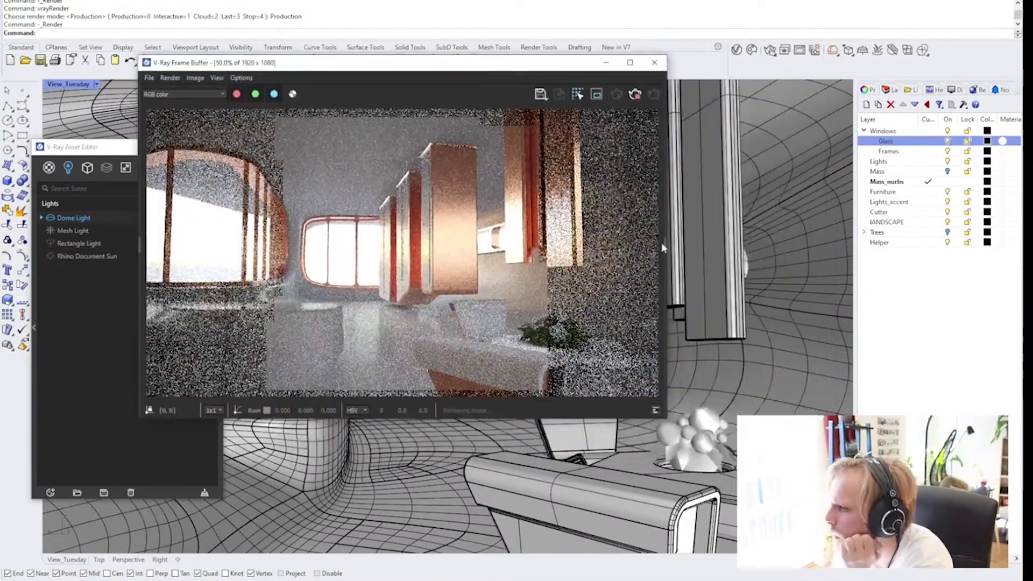
drag(665, 245, 658, 245)
click(722, 131)
drag(765, 306, 752, 308)
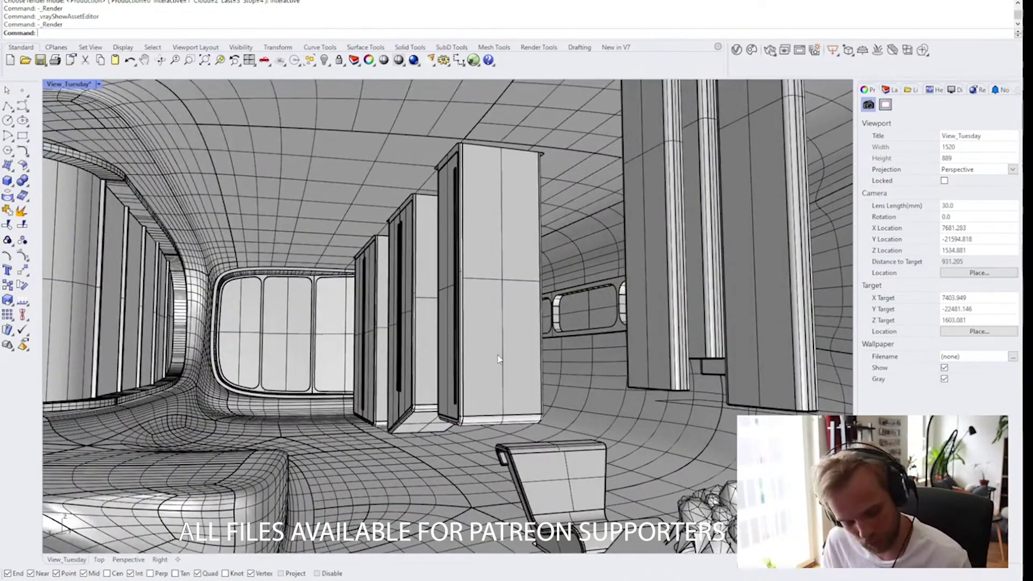
Orbit, zoom out and pan View_Tuesday to frame the ceiling and window above the cabinets
right_drag(162, 280, 211, 279)
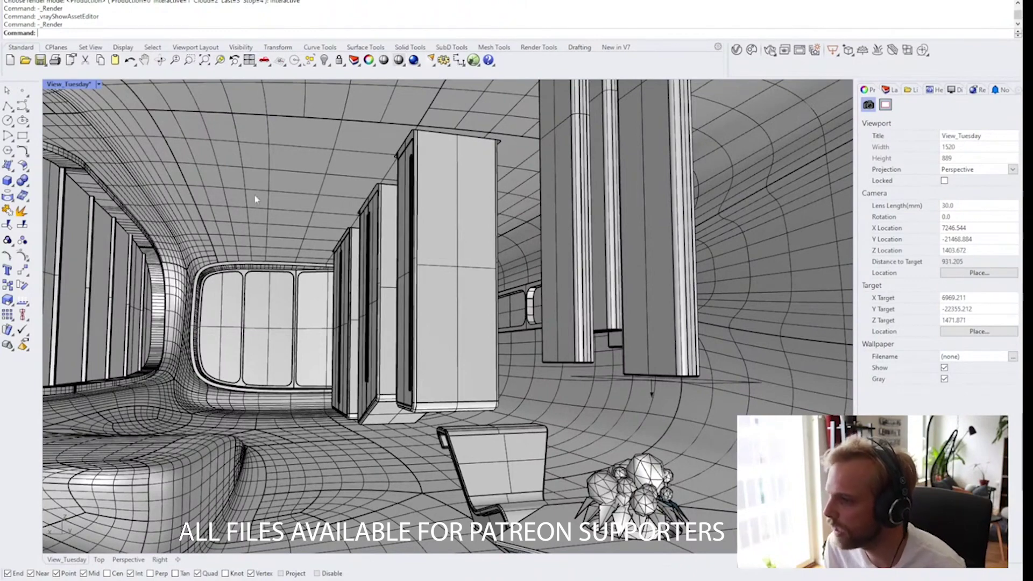
shift+right_drag(256, 238, 536, 400)
scroll(354, 324, down, 2)
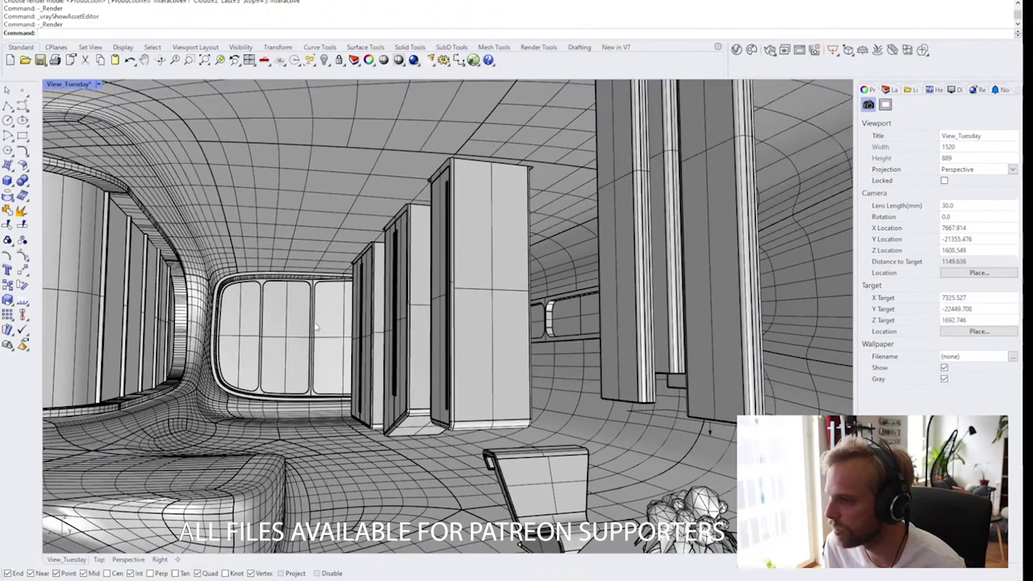
shift+right_drag(354, 323, 505, 408)
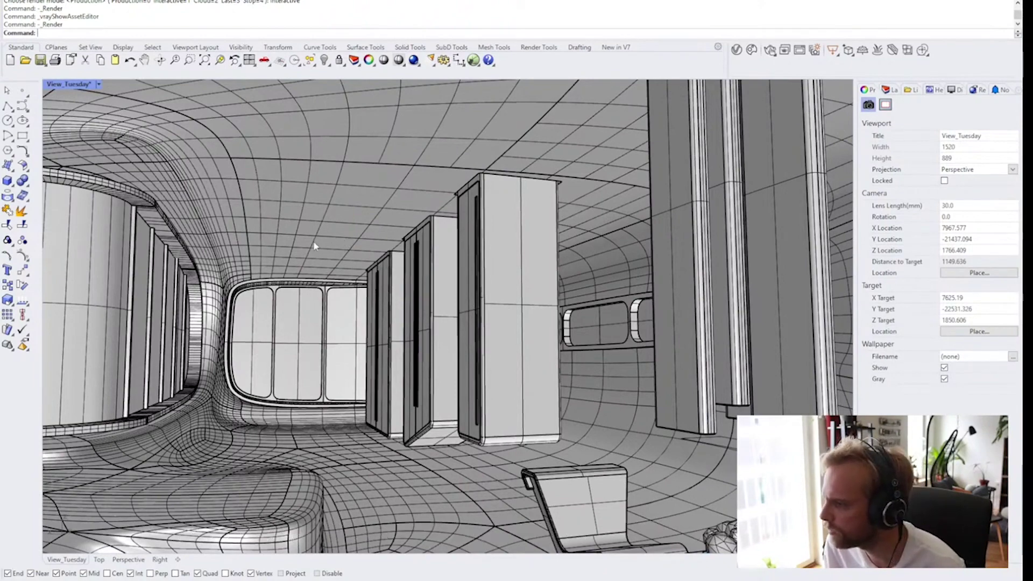
scroll(319, 247, down, 4)
shift+right_drag(320, 248, 468, 350)
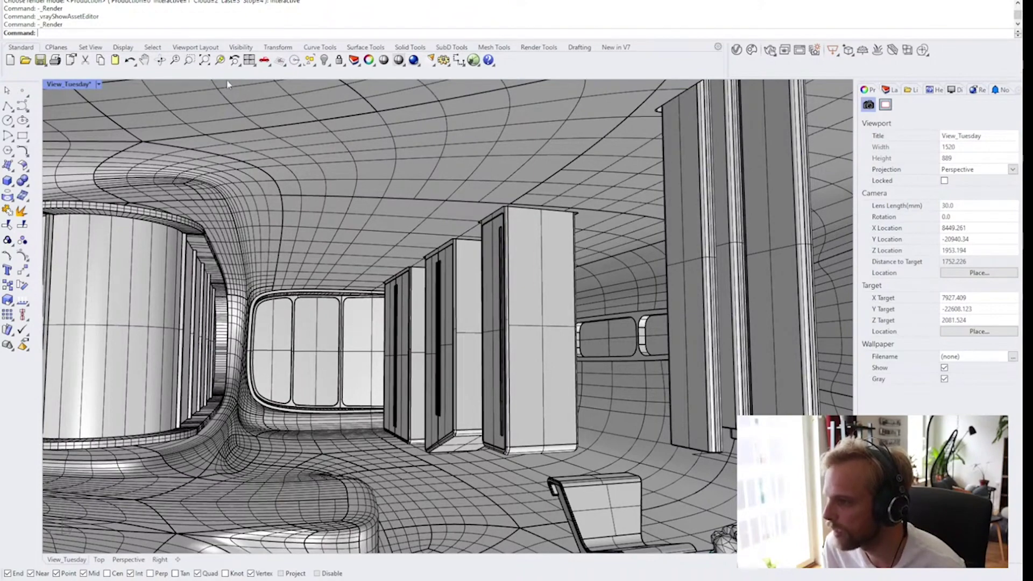
Isolate the ceiling polysurface and switch the SubD display to flat
click(369, 225)
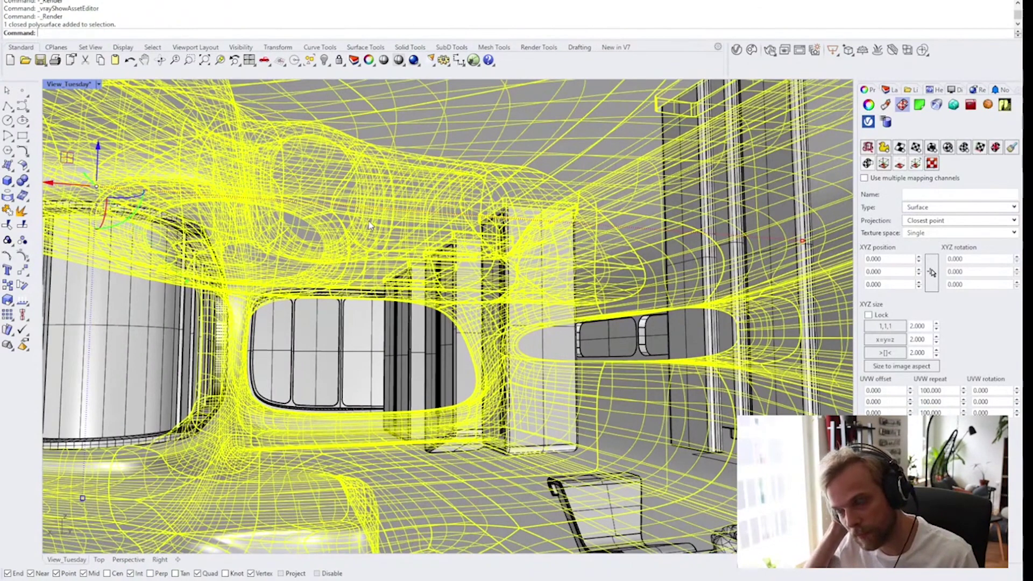
text(is)
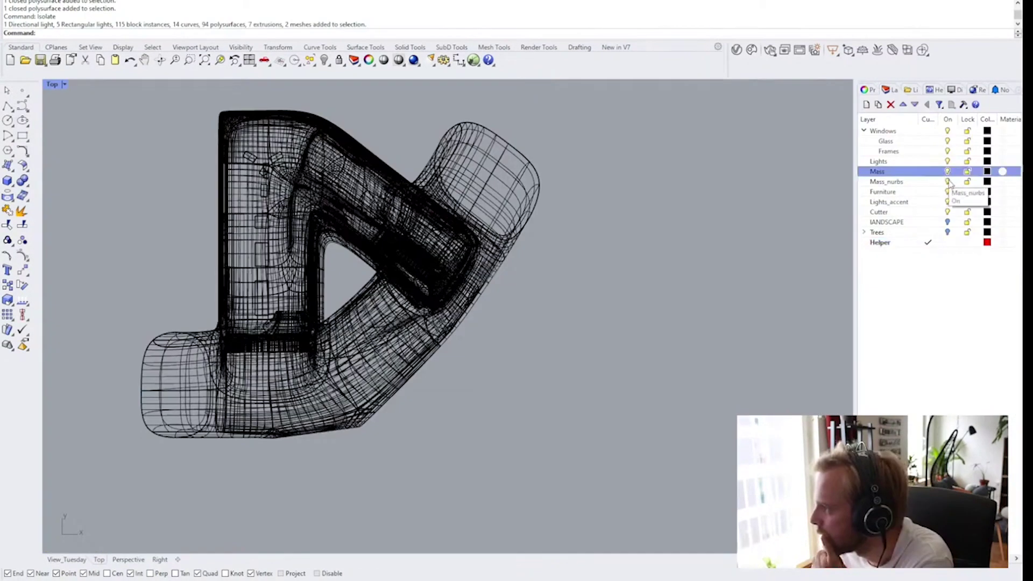
key(Escape)
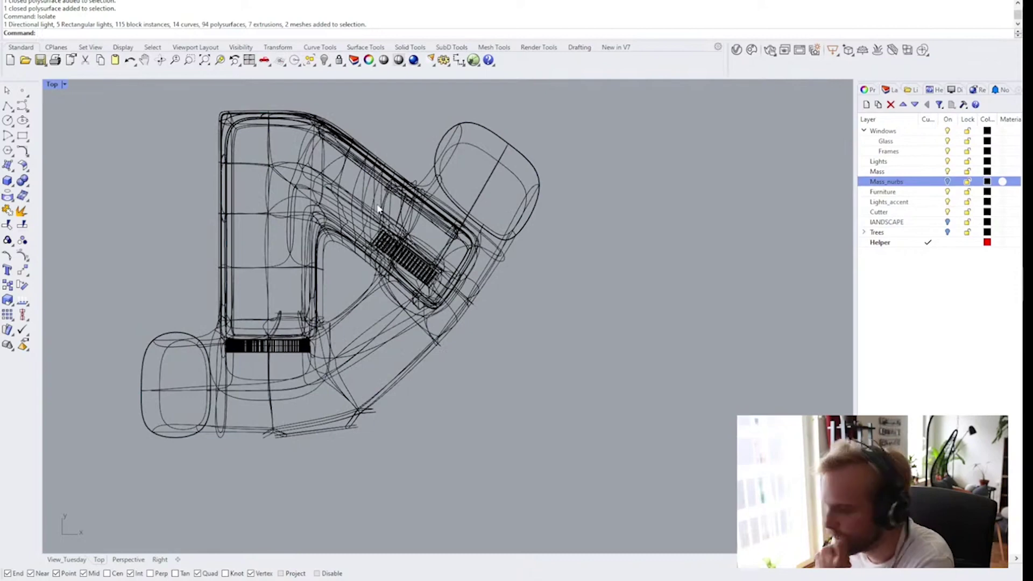
key(Tab)
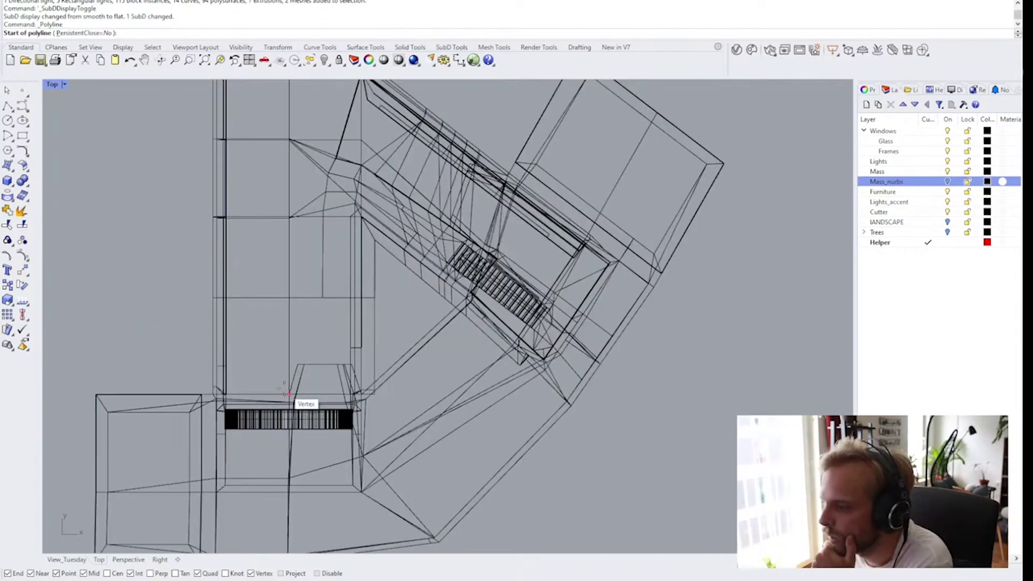
Draw a guide line from the mass's top corner to the diagonal edge's midpoint
click(291, 395)
scroll(289, 306, down, 4)
right_drag(290, 235, 283, 287)
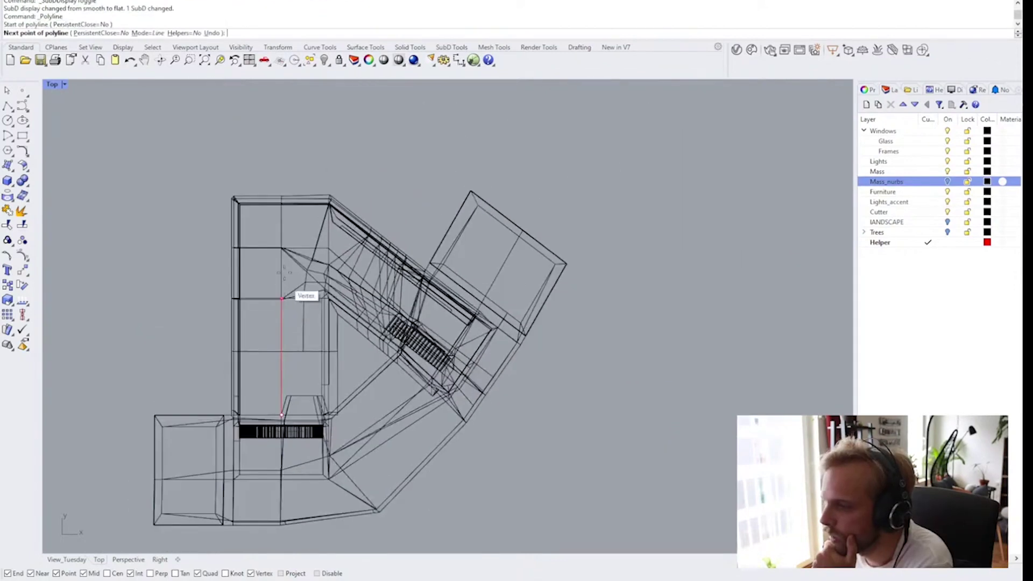
scroll(281, 266, up, 4)
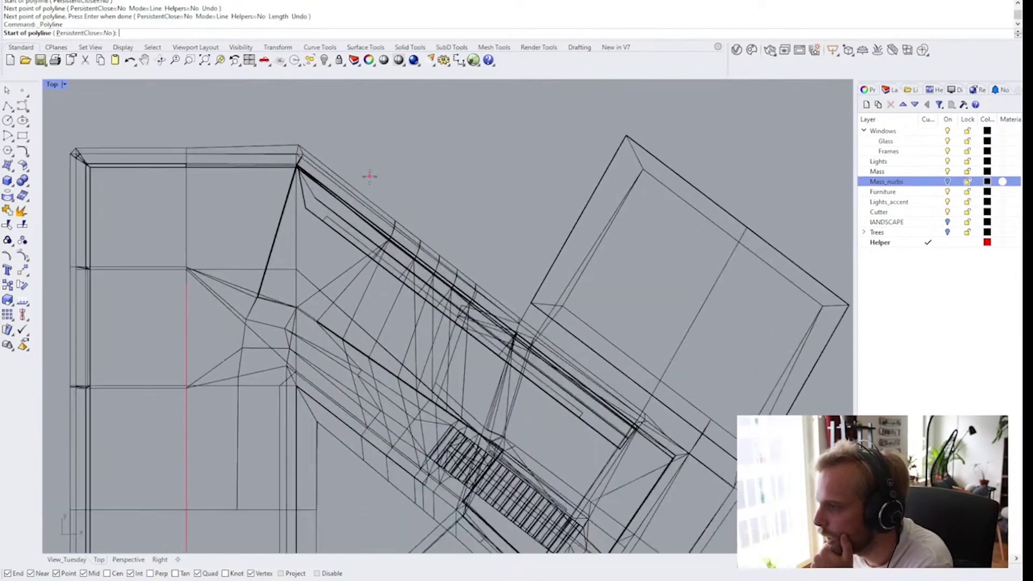
click(299, 145)
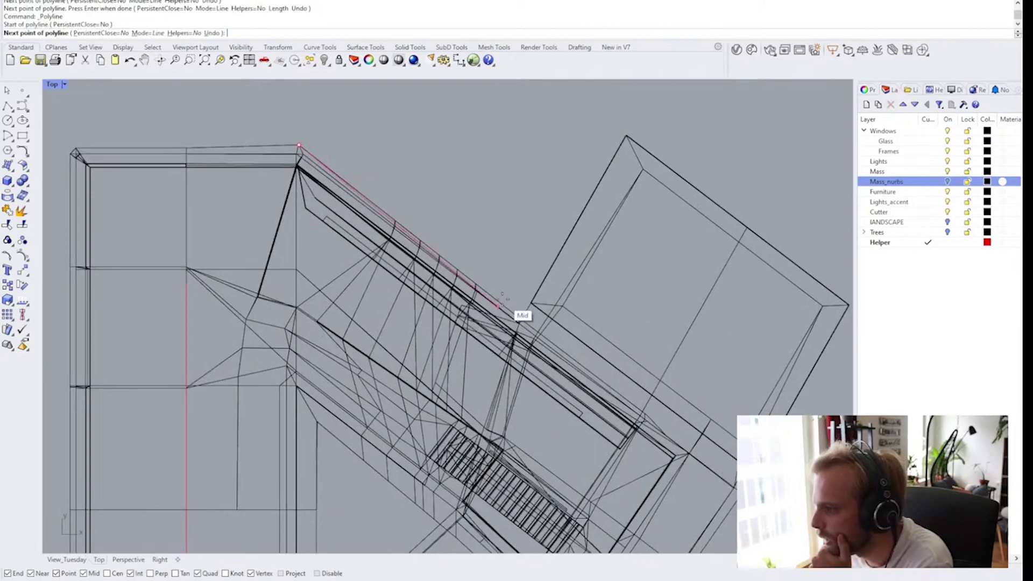
click(499, 305)
key(Return)
Move the new line down and right, then select the red curve to offset by 600
click(457, 269)
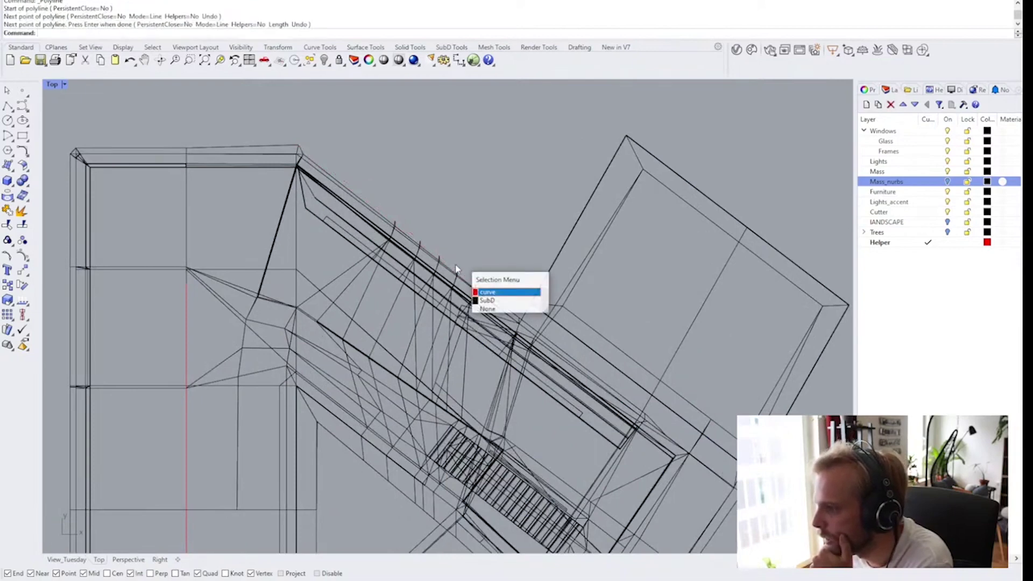
click(488, 292)
drag(424, 197, 486, 345)
click(491, 212)
scroll(466, 264, down, 2)
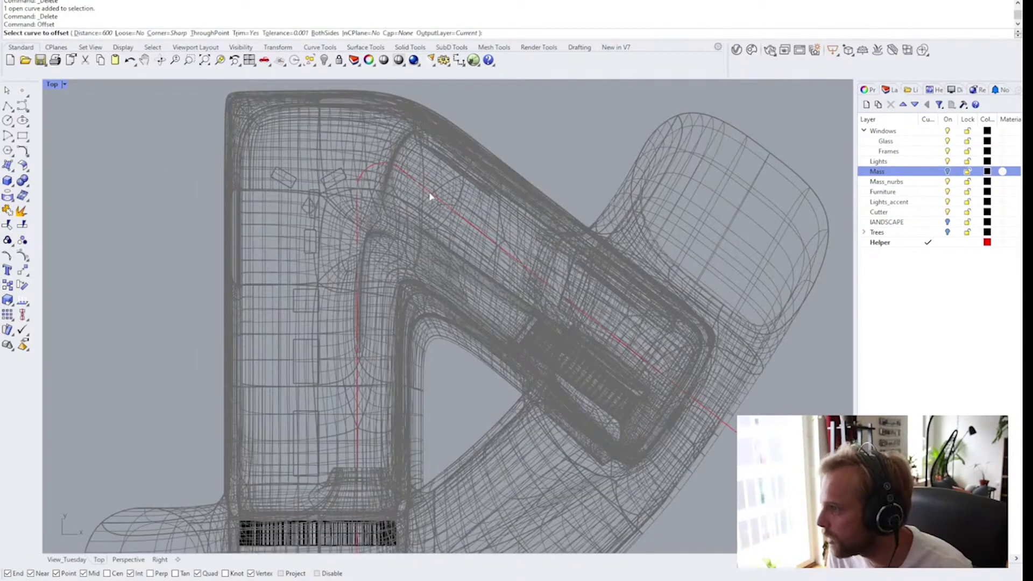
click(431, 197)
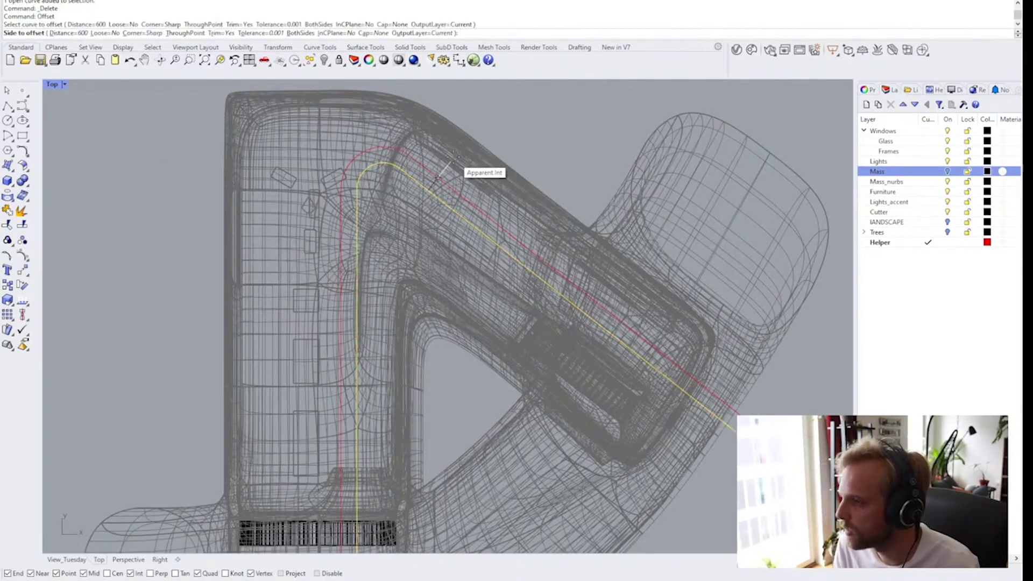
Place the 600 offset on the chosen side and orbit to view the interior
click(453, 156)
scroll(342, 175, up, 4)
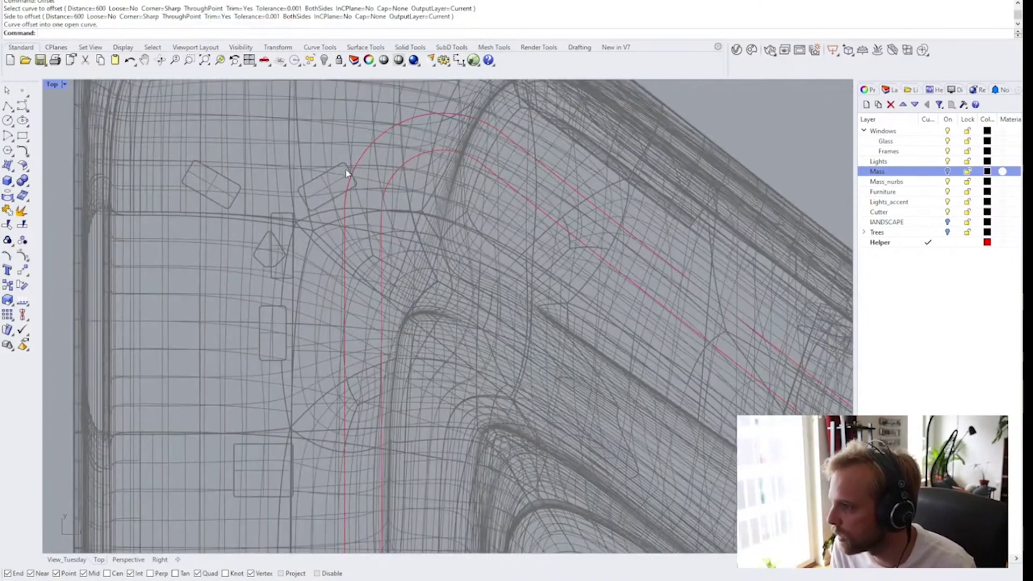
scroll(358, 168, down, 3)
scroll(355, 226, down, 4)
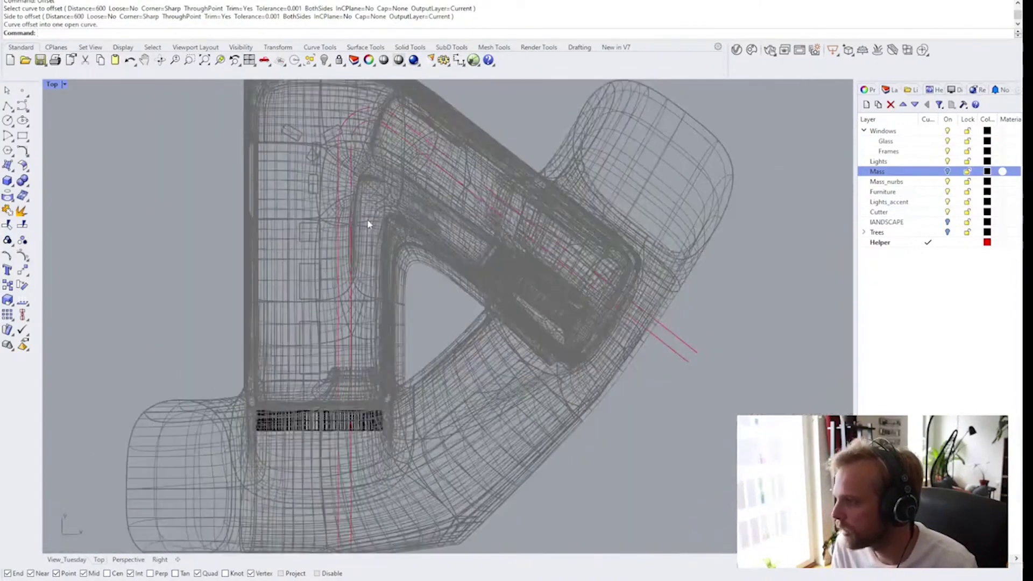
scroll(368, 224, up, 6)
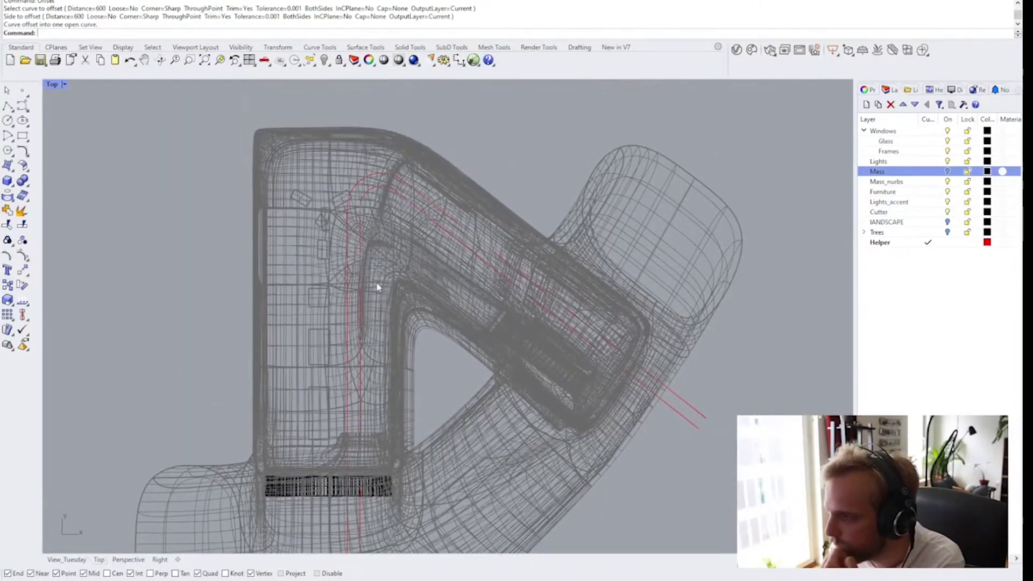
scroll(356, 220, down, 2)
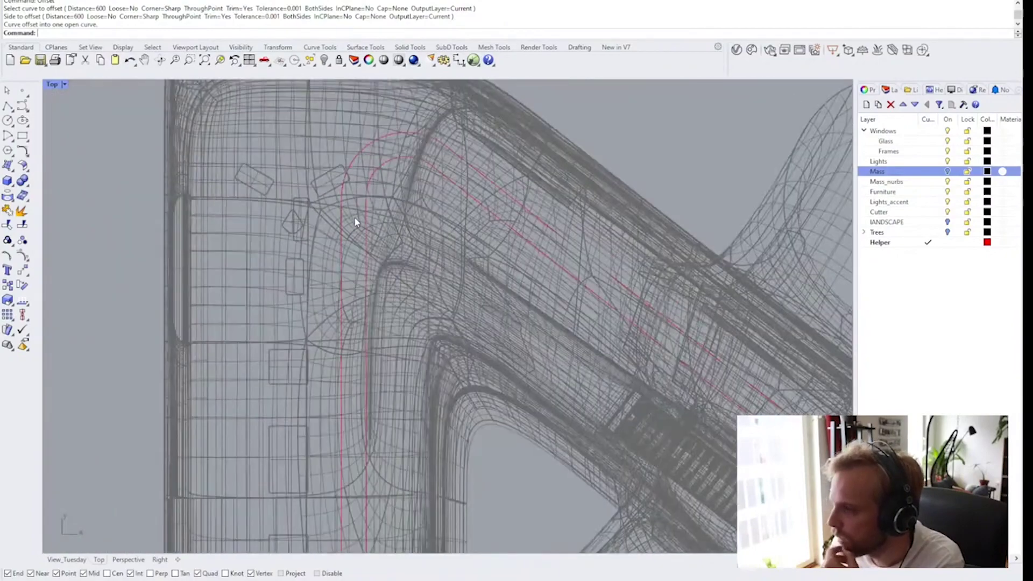
scroll(357, 222, down, 4)
scroll(334, 207, up, 2)
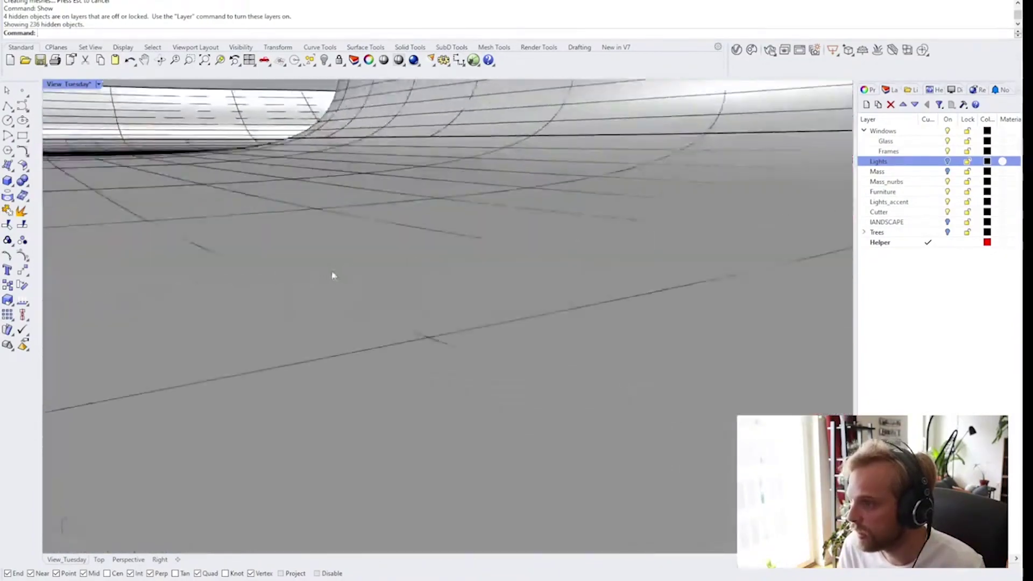
scroll(330, 269, down, 5)
mouse_move(325, 264)
right_down()
mouse_move(425, 327)
mouse_move(330, 178)
right_up()
Boolean-subtract the vertical and diagonal red cutters from the main mass
click(317, 144)
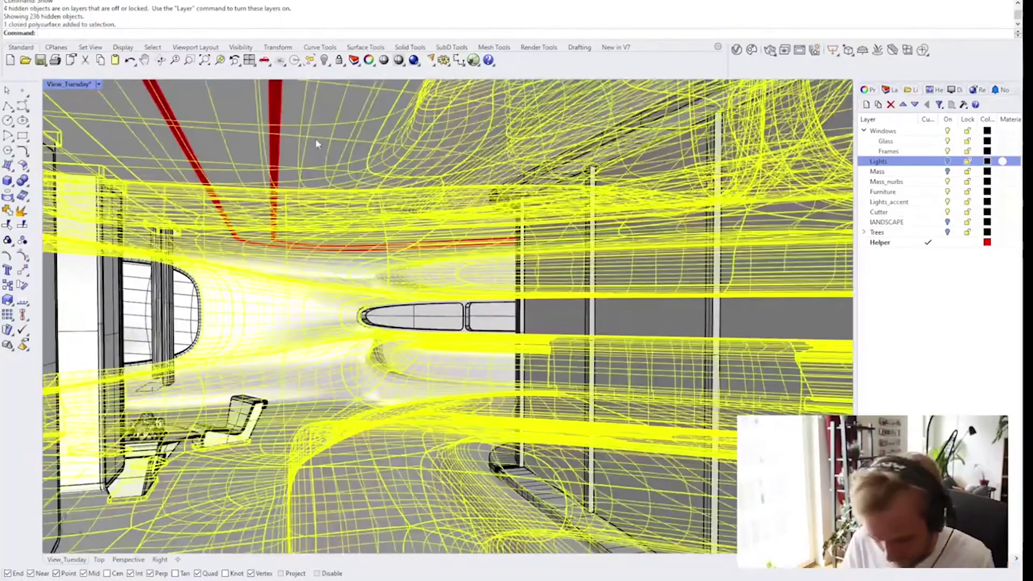
text(booleandifference)
key(Return)
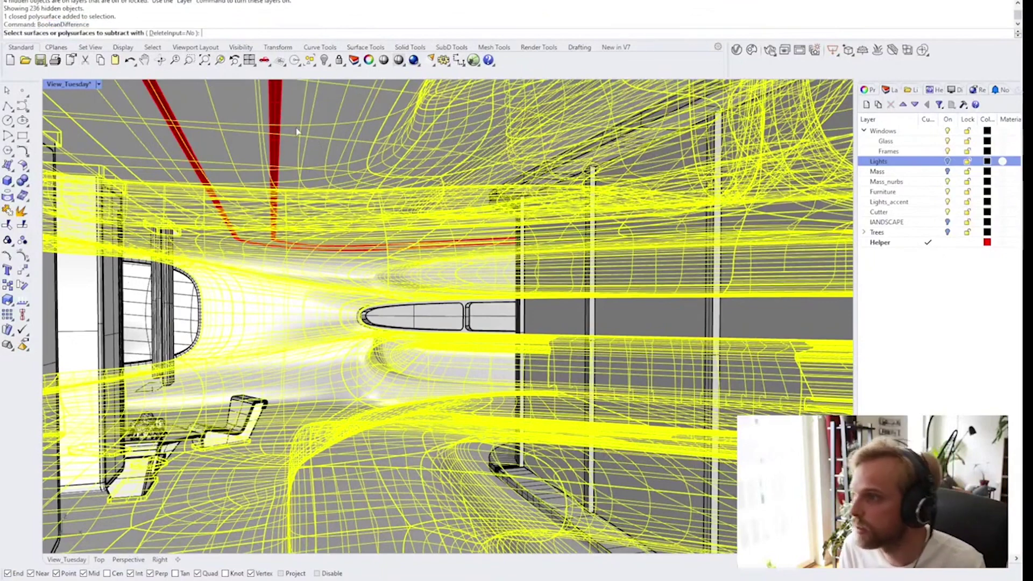
click(276, 127)
click(172, 127)
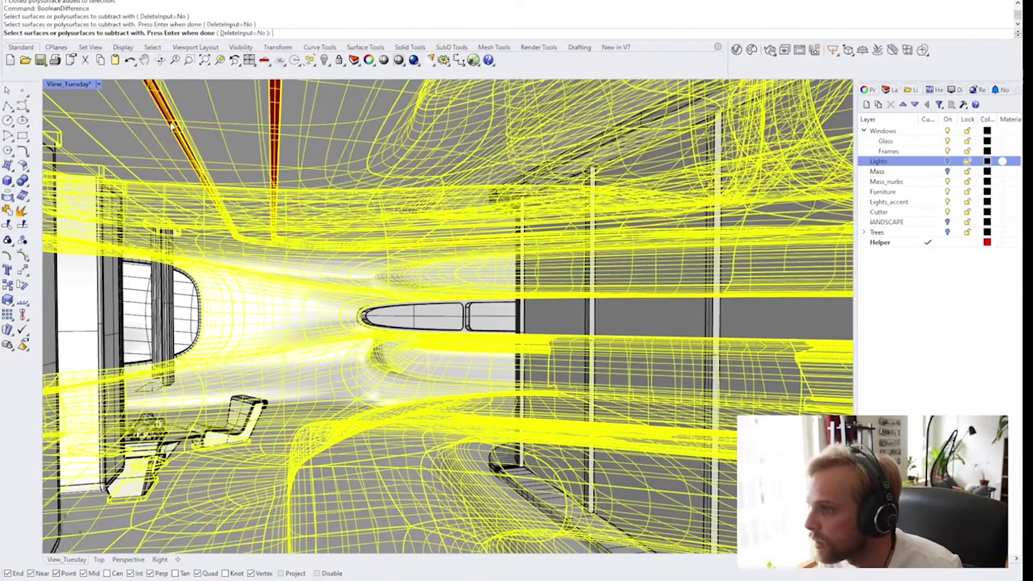
key(Return)
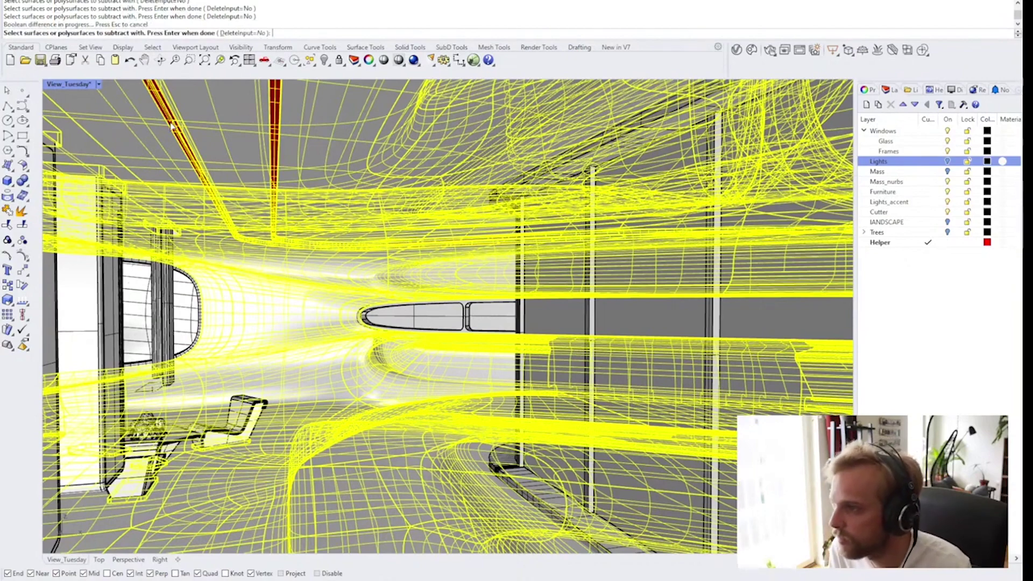
key(Return)
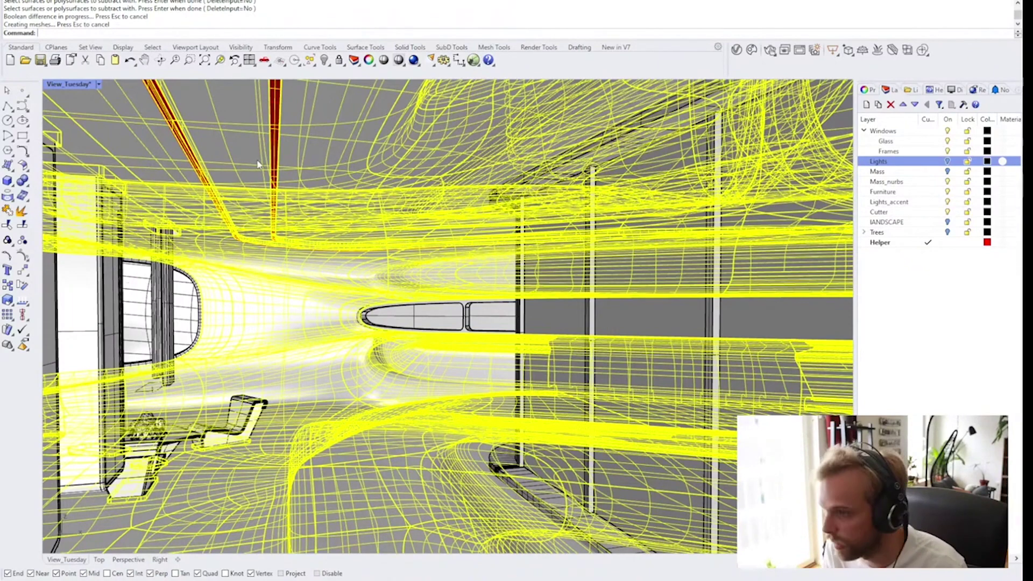
Delete the leftover vertical red cutter
key(Escape)
click(271, 147)
click(310, 173)
key(Delete)
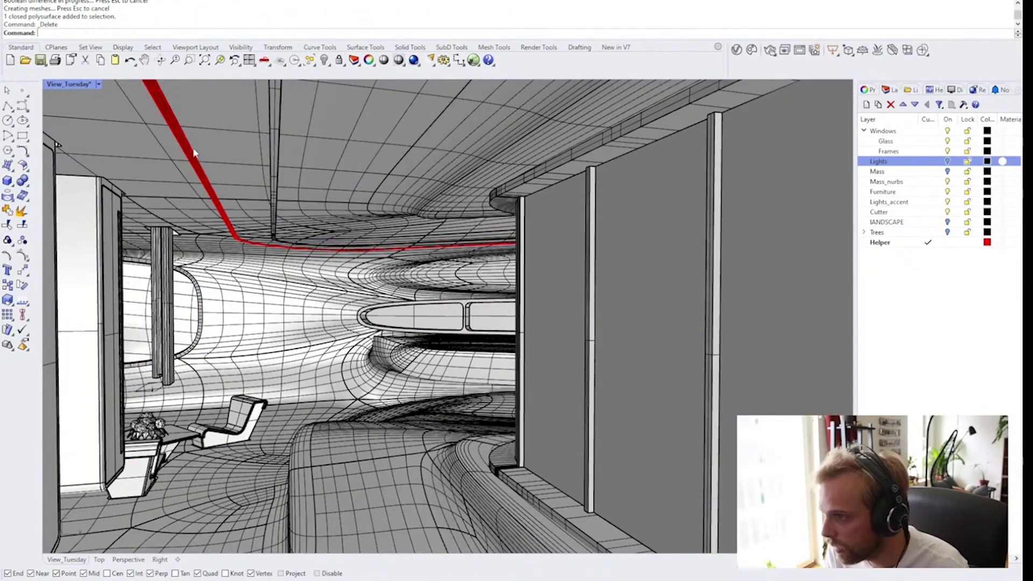
Delete the diagonal red cutter and set the viewport to Arctic display
click(185, 151)
key(Delete)
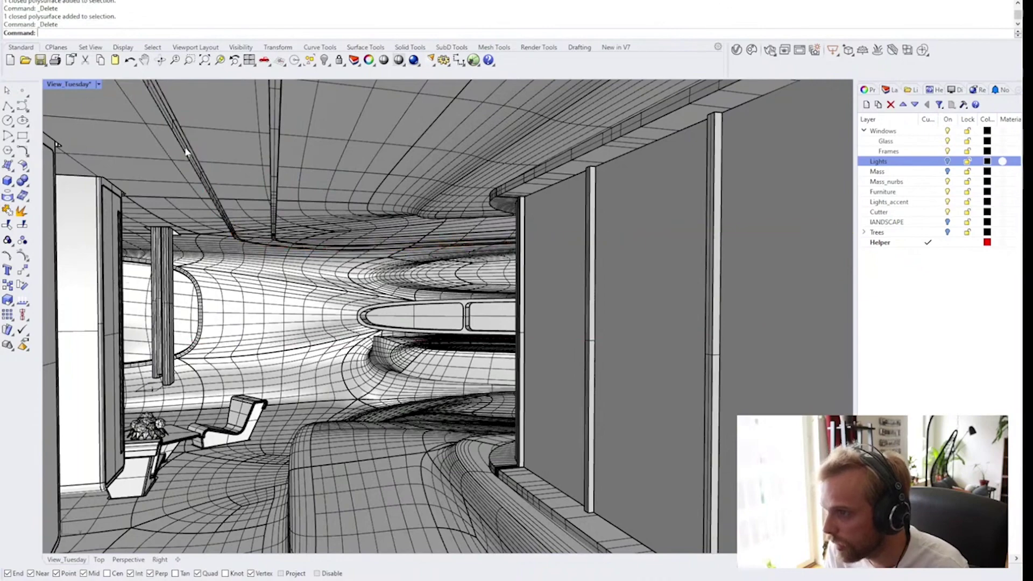
click(70, 88)
click(105, 217)
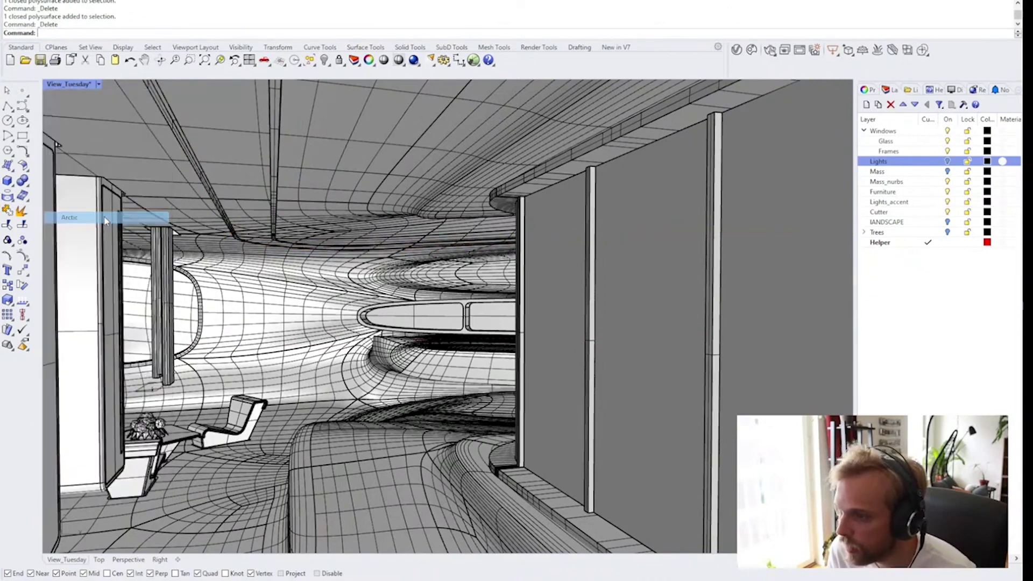
Frame the interior view and start a V-Ray render
right_drag(183, 215, 246, 244)
scroll(246, 245, down, 4)
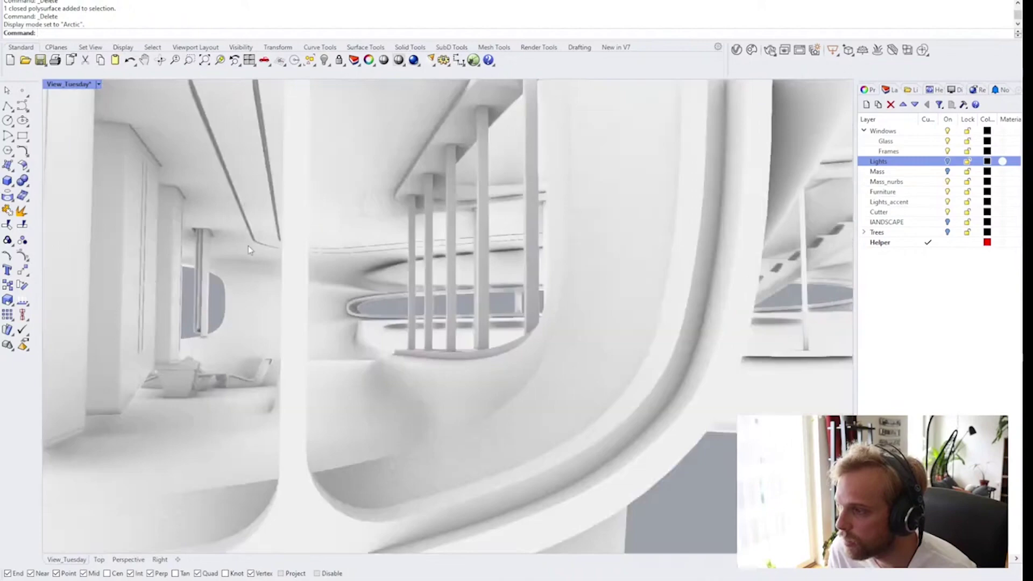
scroll(273, 275, up, 4)
right_drag(273, 276, 283, 273)
scroll(283, 262, down, 8)
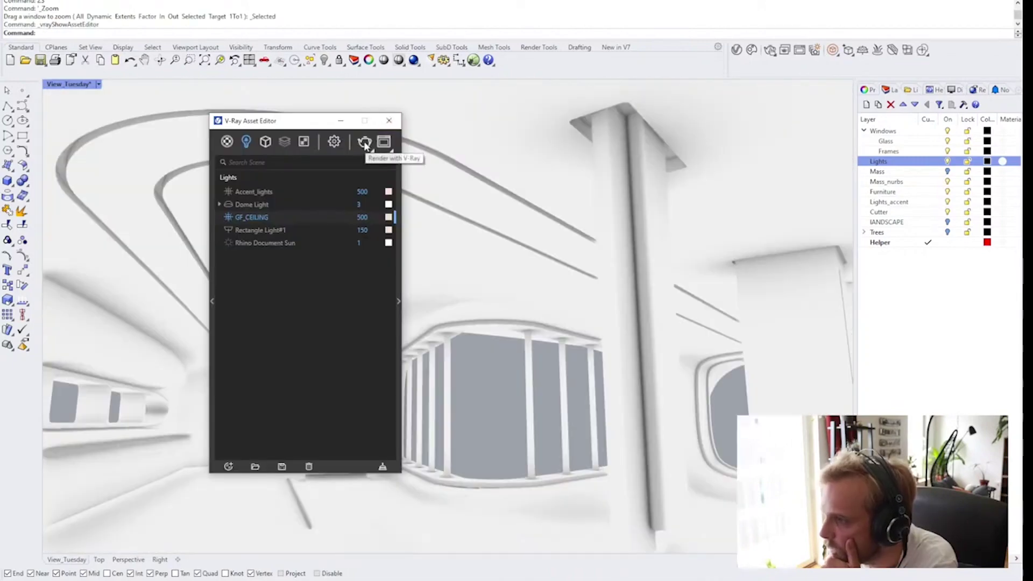
click(364, 144)
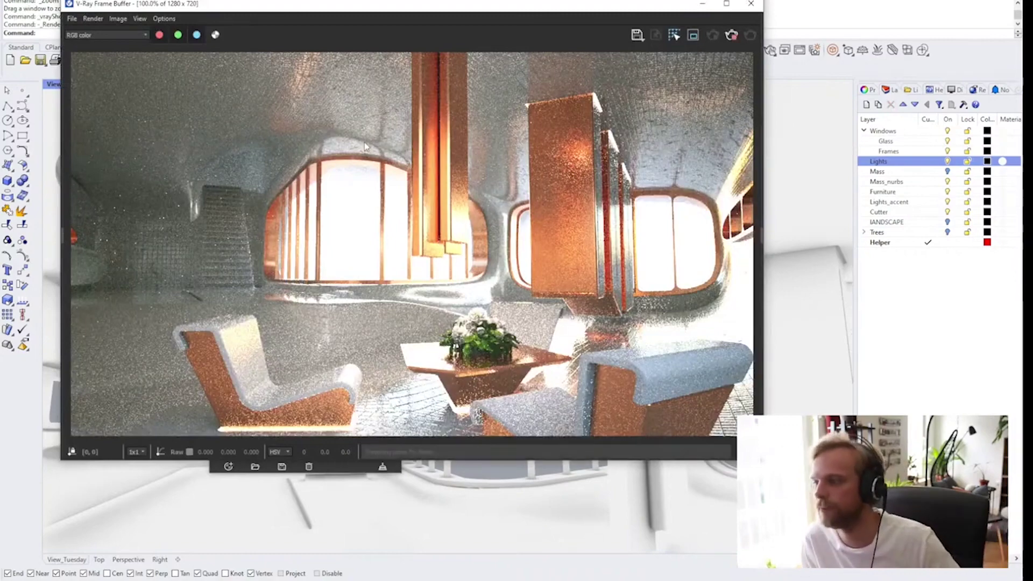
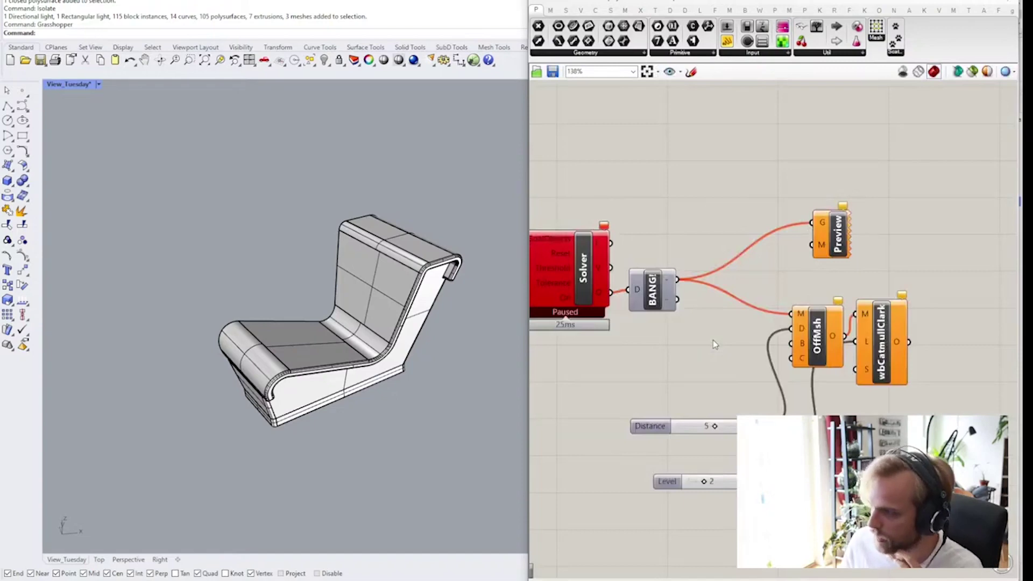
Move the whole cloth node graph upward on the Grasshopper canvas
scroll(713, 340, down, 8)
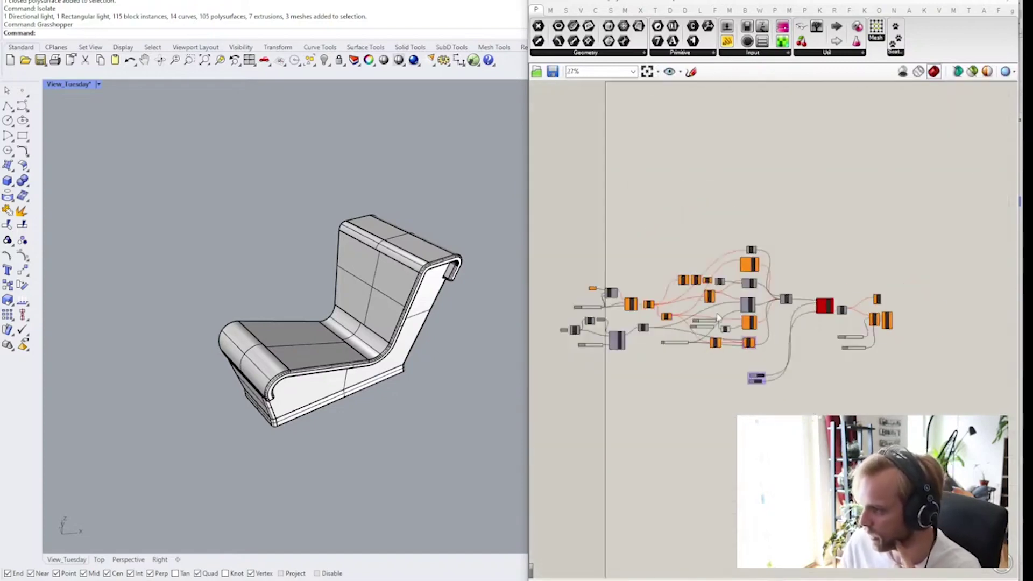
scroll(718, 317, down, 2)
drag(857, 382, 549, 235)
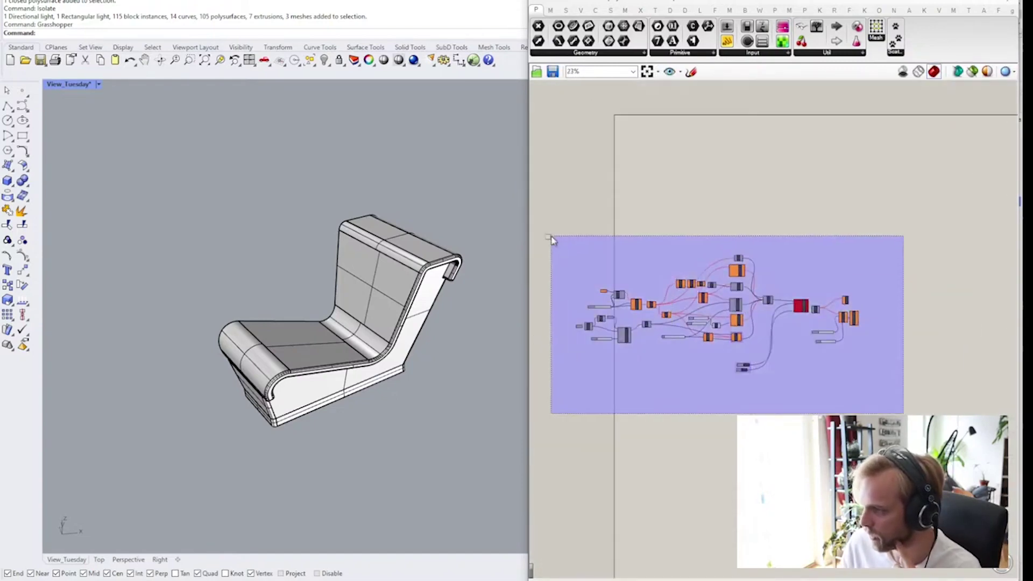
drag(626, 344, 678, 227)
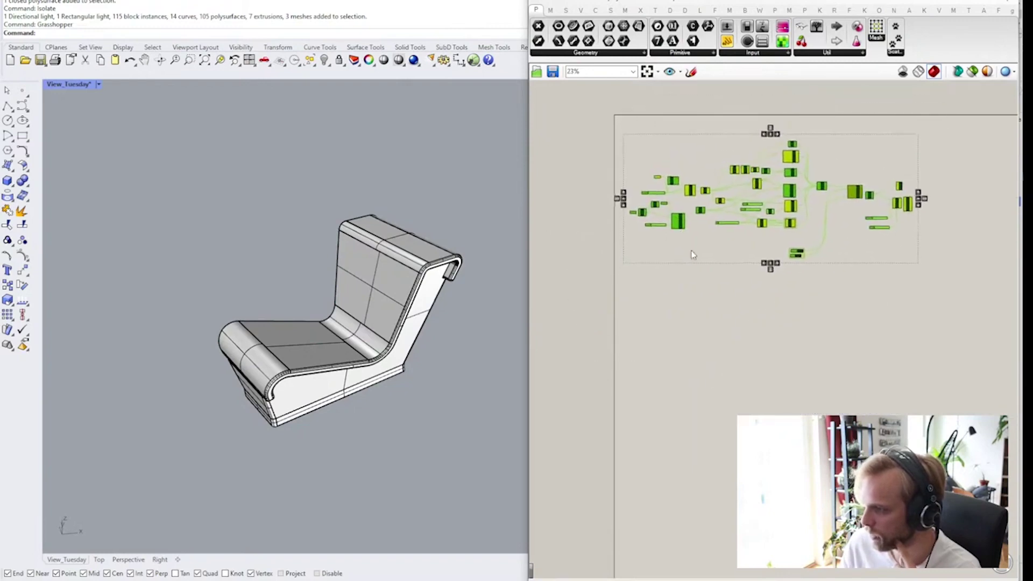
click(693, 251)
Drag the RESET and ON toggle group up beside the Kangaroo Solver, nudged slightly left
scroll(763, 236, up, 2)
right_drag(763, 235, 693, 327)
scroll(693, 327, up, 2)
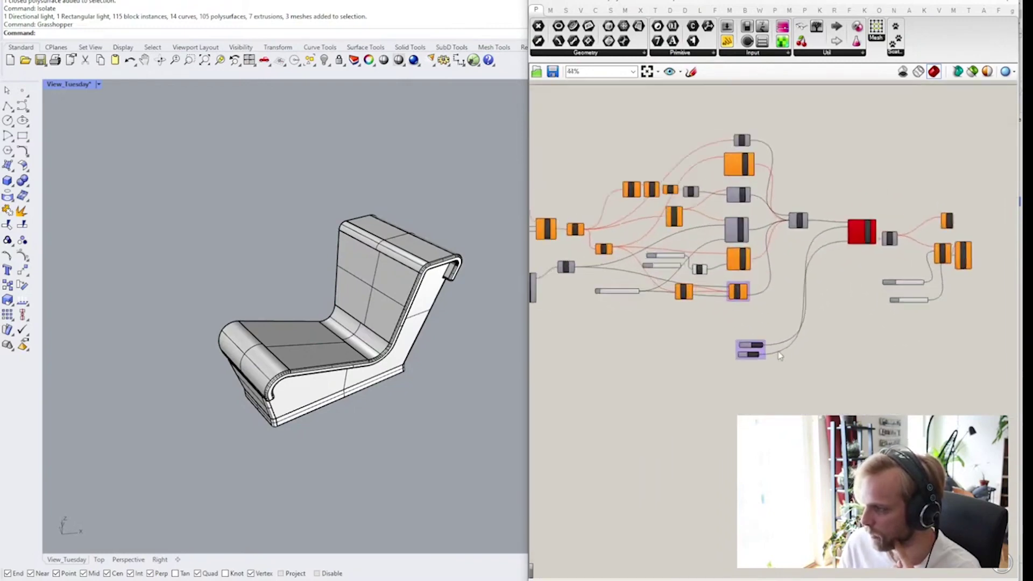
drag(795, 388, 702, 305)
scroll(767, 354, up, 3)
right_drag(755, 370, 718, 436)
scroll(718, 436, up, 2)
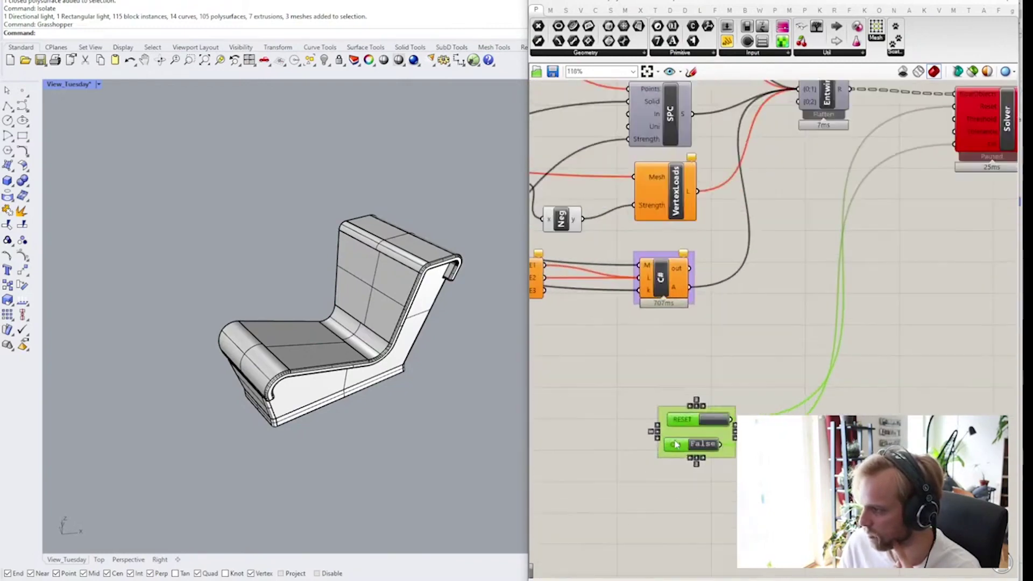
drag(690, 436, 863, 177)
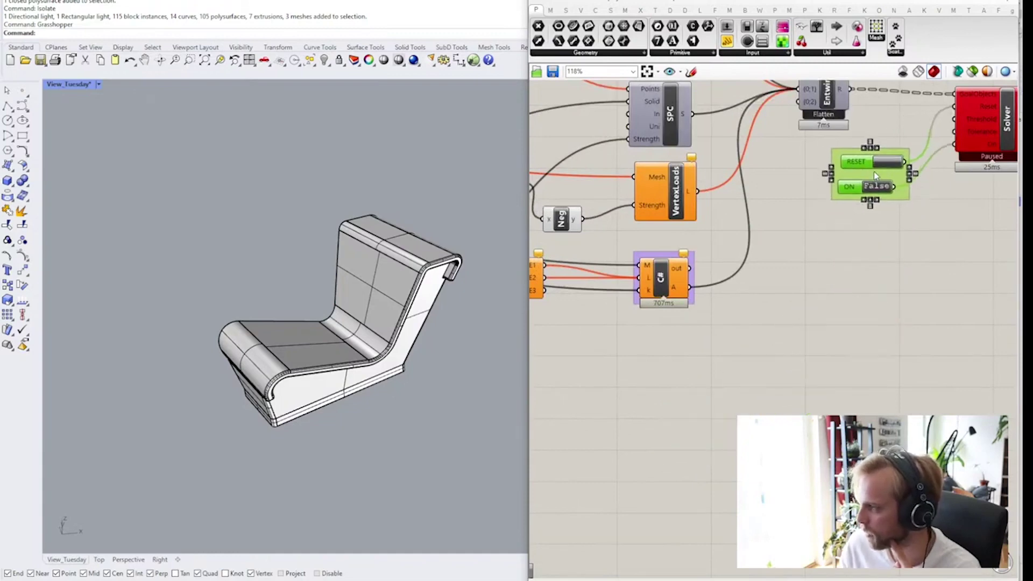
right_drag(863, 177, 765, 309)
scroll(765, 310, up, 1)
drag(769, 296, 743, 298)
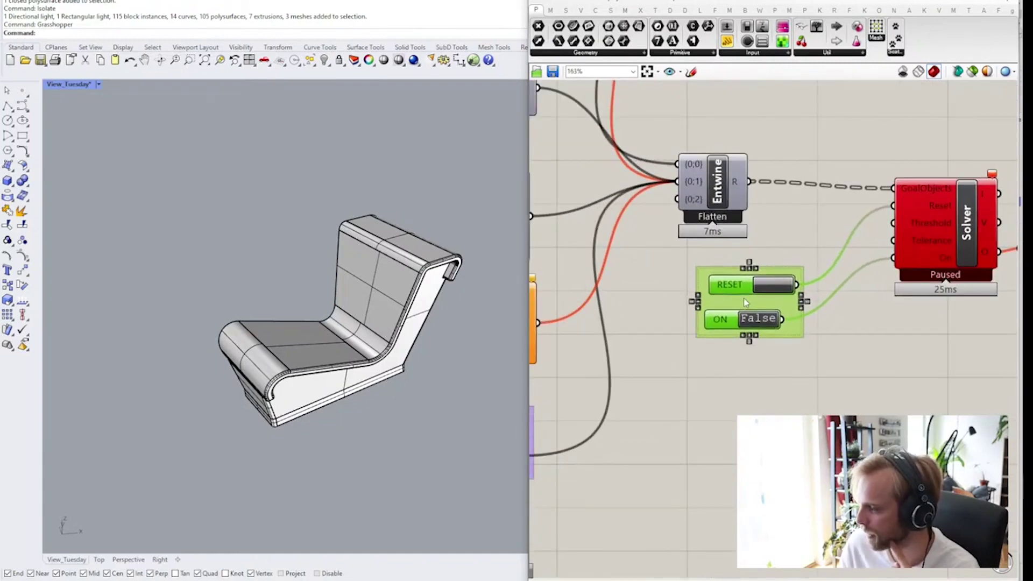
click(839, 363)
scroll(824, 351, down, 4)
scroll(781, 348, down, 3)
scroll(779, 358, up, 1)
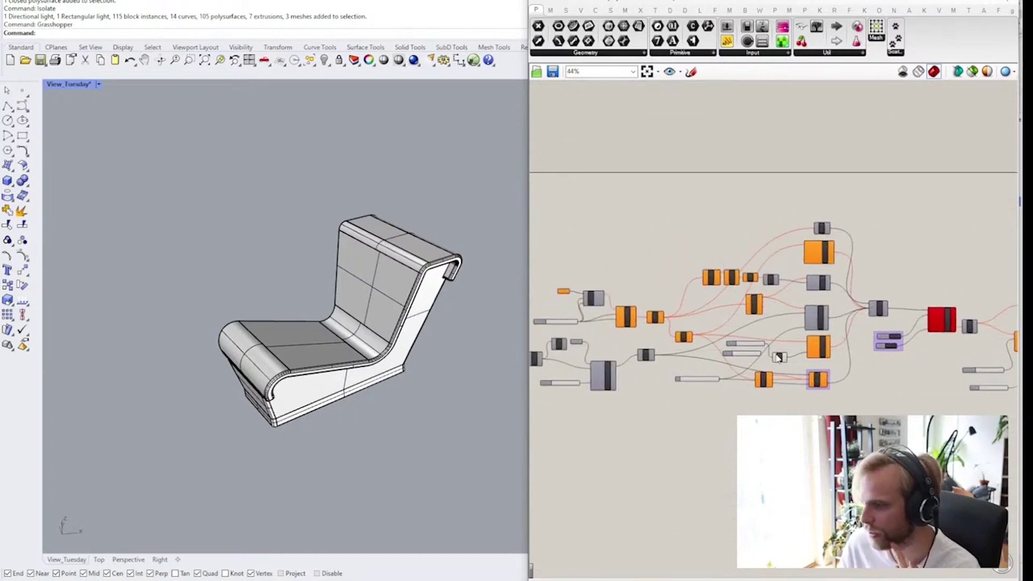
scroll(630, 308, up, 4)
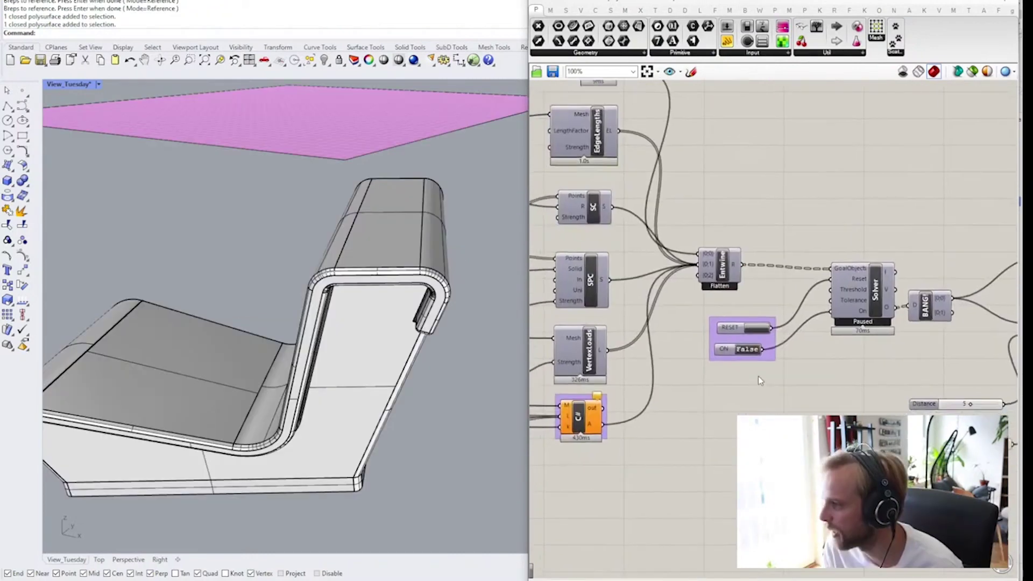
Orbit the view to inspect the cloth draped over the chair
scroll(757, 376, up, 2)
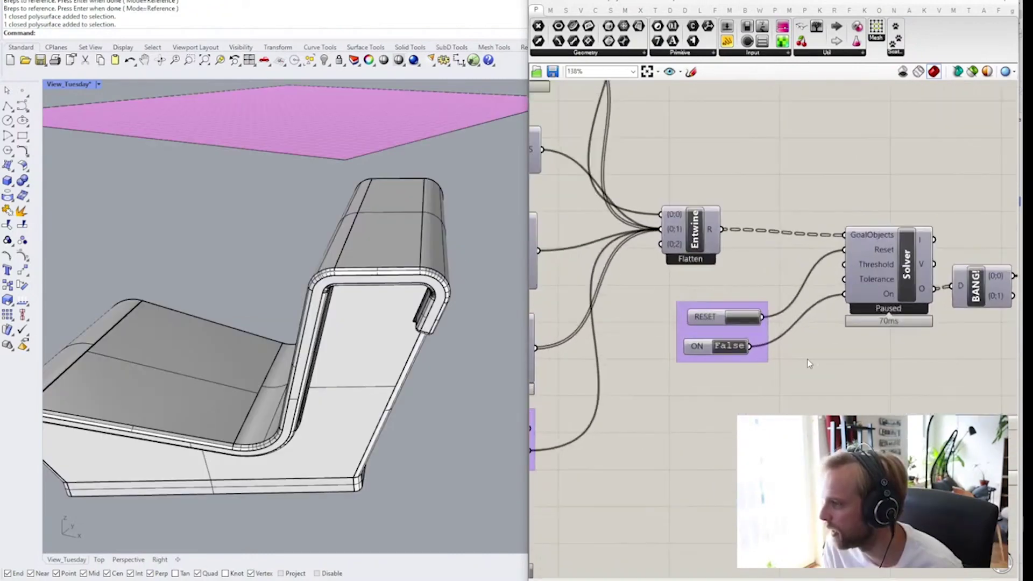
scroll(808, 359, down, 3)
scroll(709, 377, up, 2)
scroll(666, 366, up, 1)
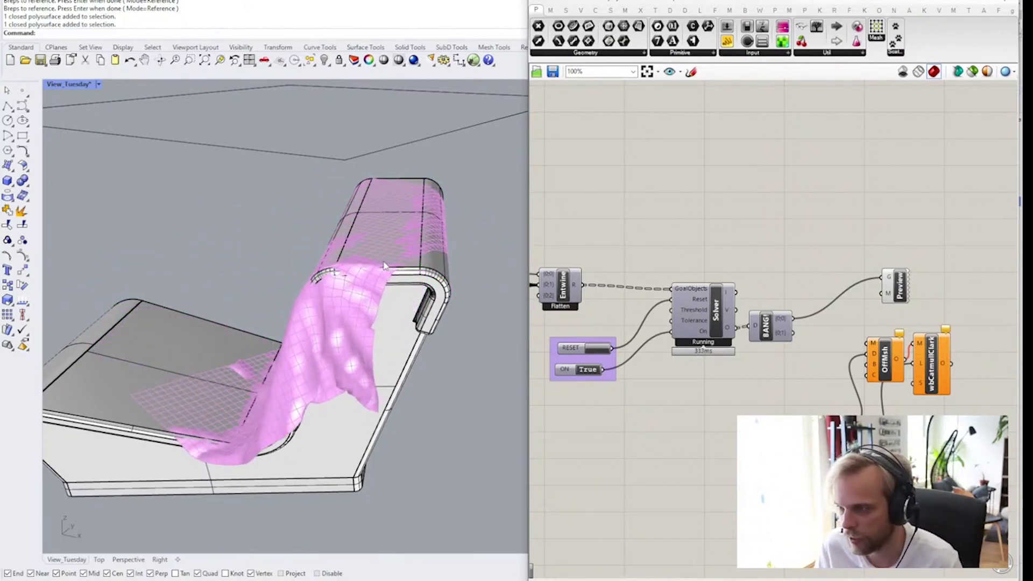
right_drag(384, 265, 326, 418)
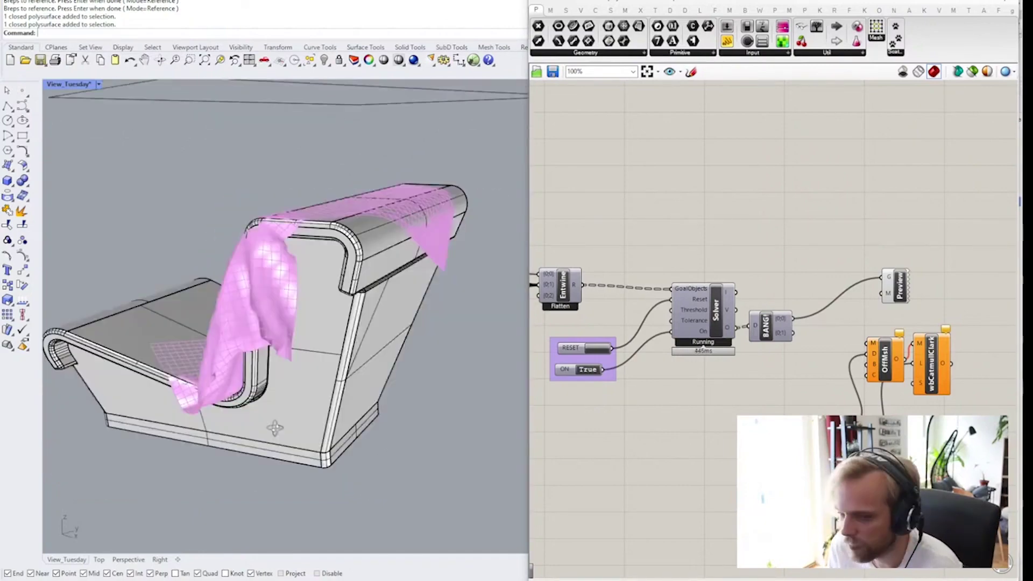
right_drag(344, 388, 409, 352)
Reposition the OffMsh and Preview components that thicken and preview the cloth
right_drag(867, 328, 771, 317)
scroll(770, 317, up, 2)
drag(794, 375, 764, 364)
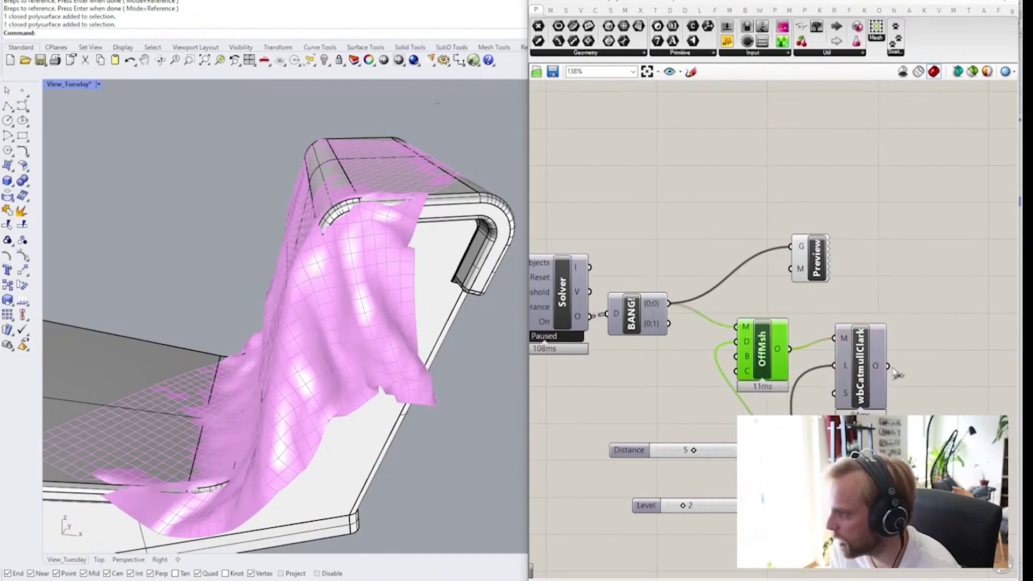
right_drag(803, 321, 719, 309)
drag(717, 254, 861, 306)
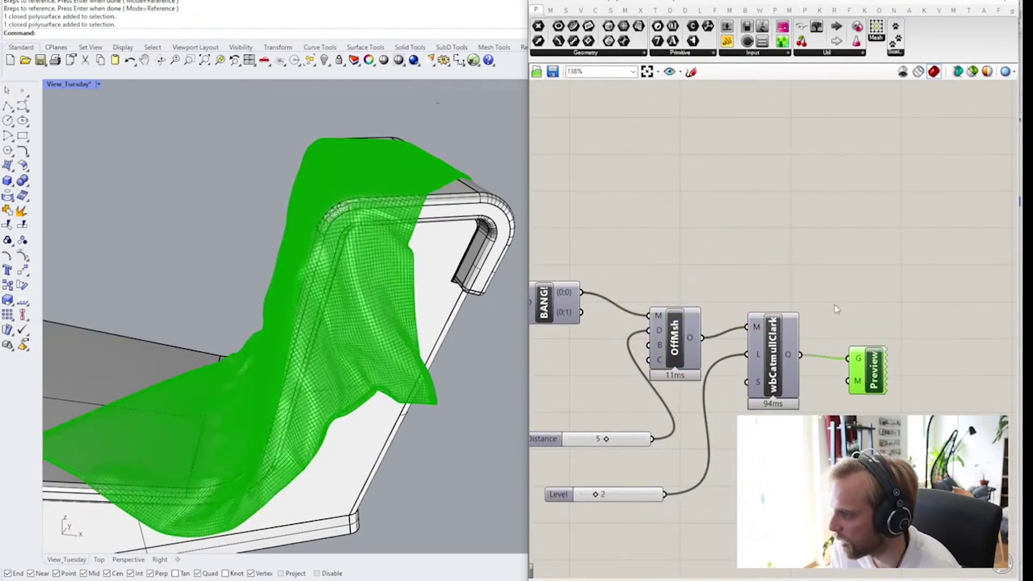
Orbit around the pink draped cloth to inspect it from several sides
click(809, 288)
right_drag(463, 270, 293, 254)
scroll(379, 242, up, 5)
scroll(200, 259, up, 3)
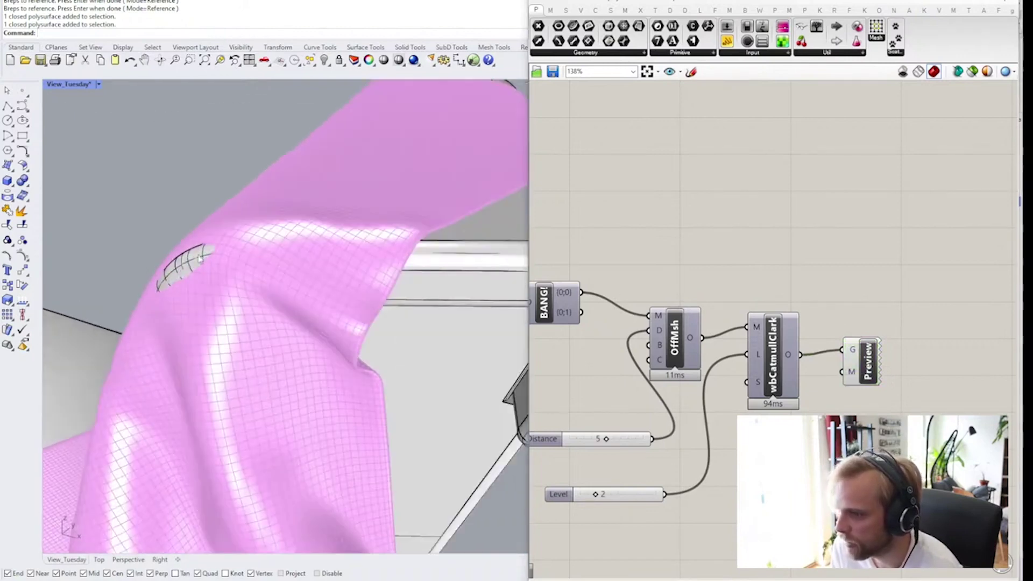
scroll(231, 265, down, 8)
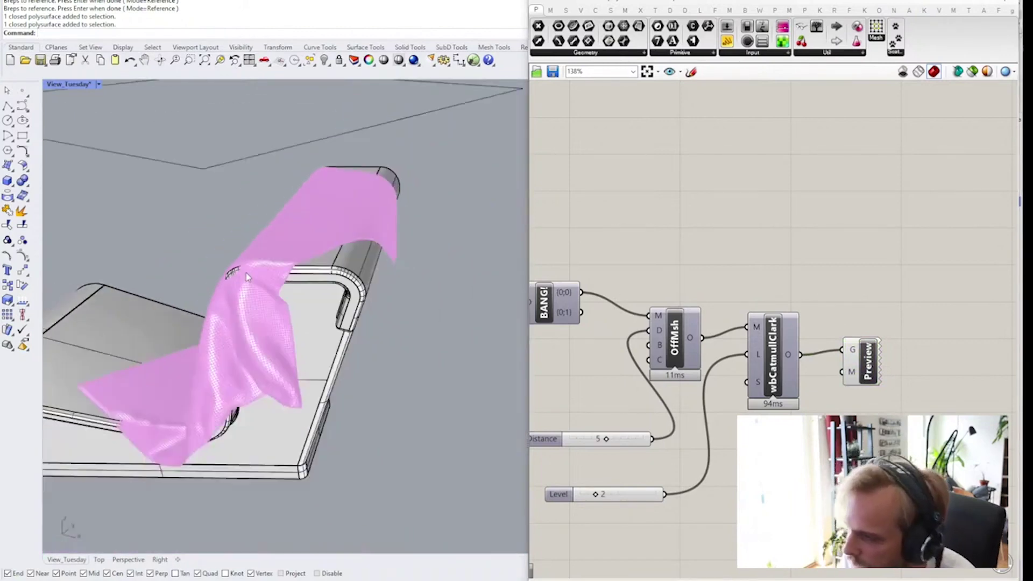
scroll(242, 272, up, 3)
mouse_move(243, 274)
right_down()
mouse_move(318, 256)
mouse_move(232, 263)
right_up()
scroll(226, 263, down, 5)
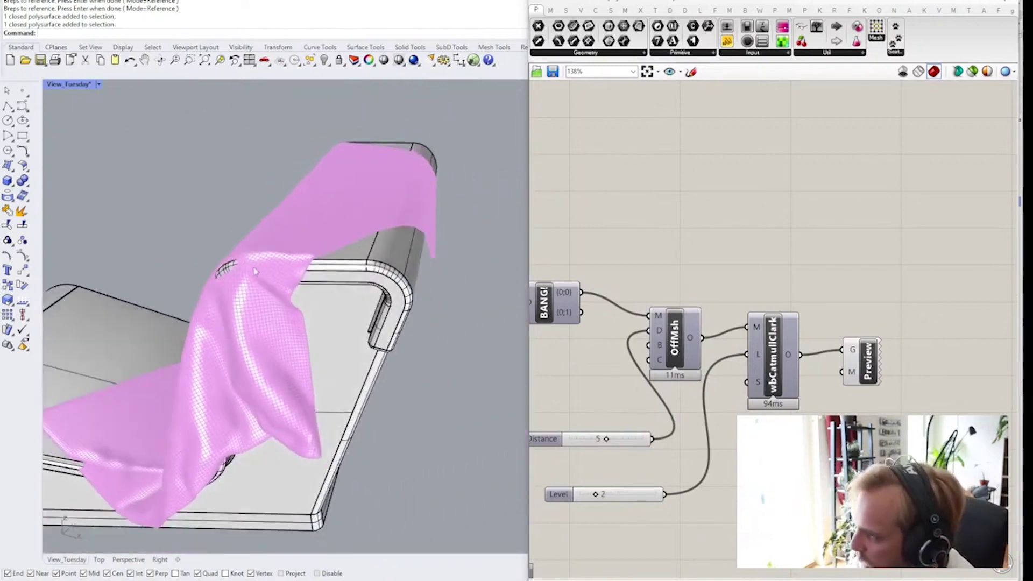
scroll(212, 265, up, 10)
scroll(233, 316, down, 4)
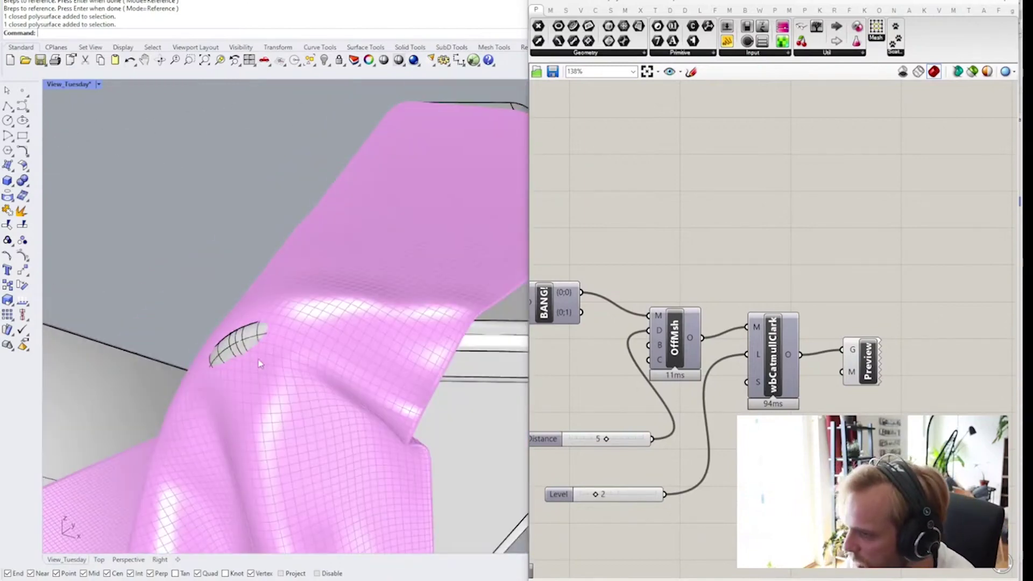
right_drag(253, 361, 250, 347)
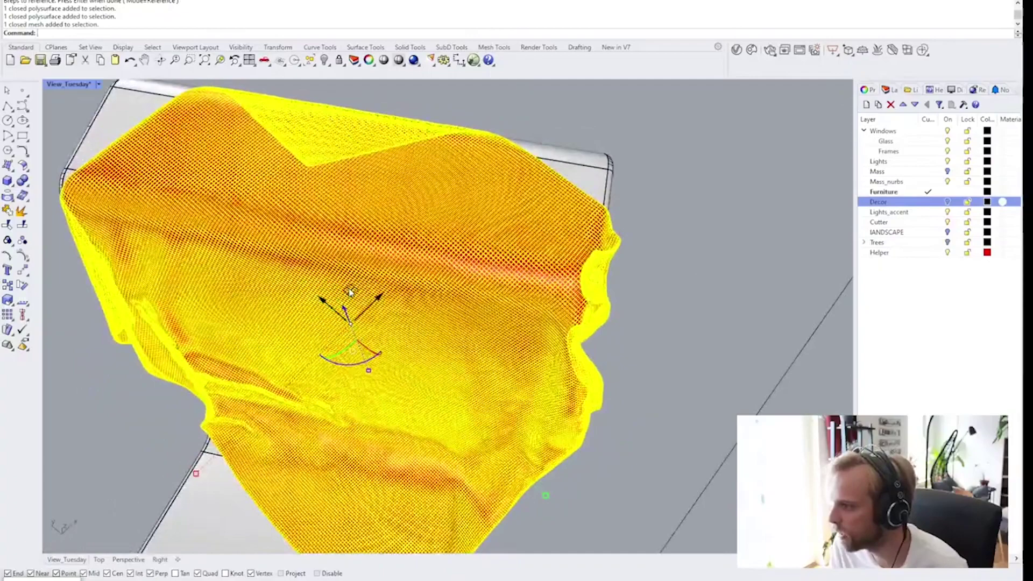
Nudge the cloth mesh into place on the chair and check it from below
drag(350, 292, 355, 291)
right_drag(355, 291, 511, 301)
click(736, 335)
right_drag(736, 335, 480, 270)
scroll(709, 300, down, 4)
scroll(324, 199, up, 4)
click(306, 183)
right_drag(305, 183, 635, 350)
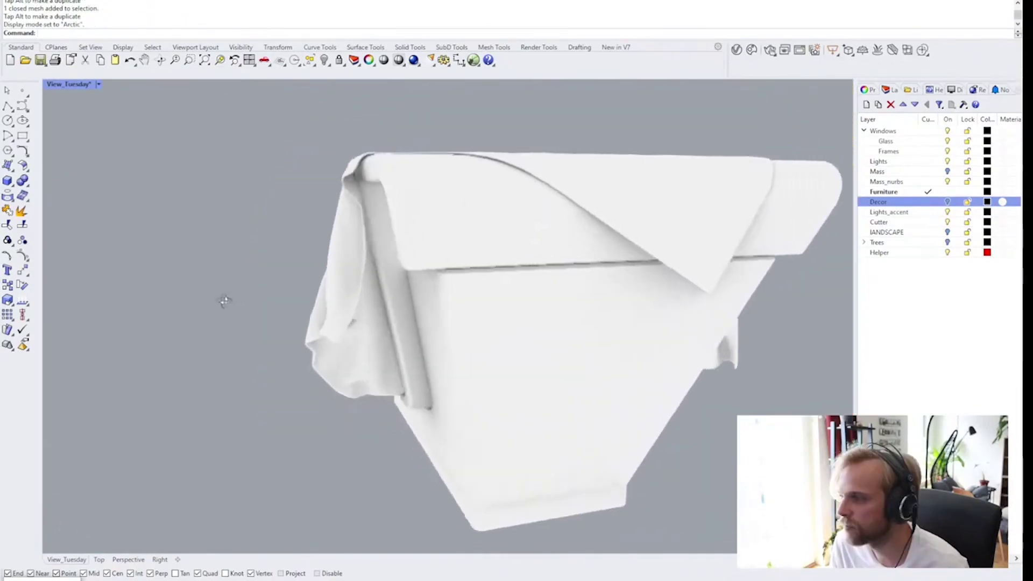
Orbit the view around the draped chair
right_drag(224, 300, 420, 338)
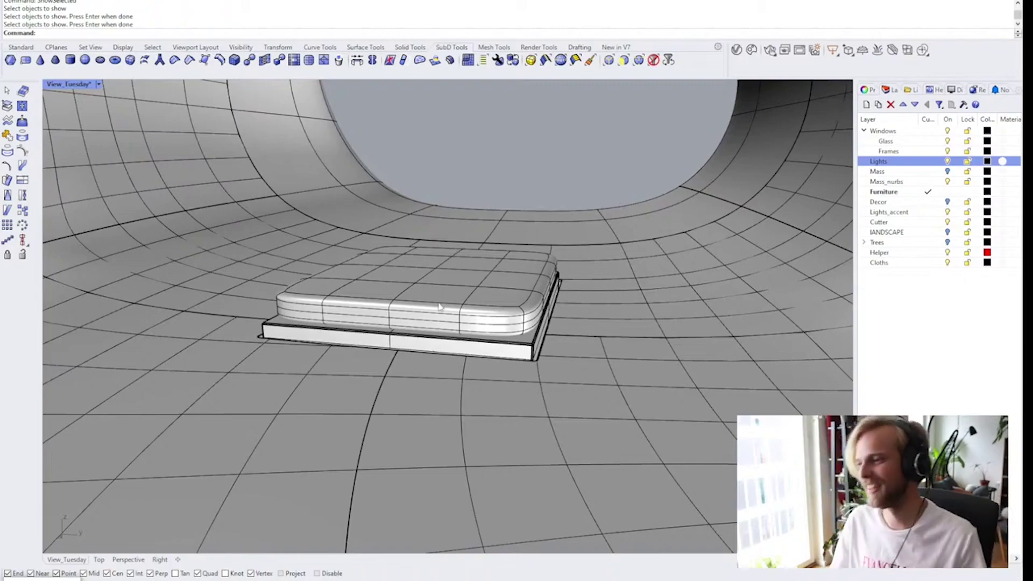
Orbit around the bed and select its mattress cushion
mouse_move(441, 308)
right_down()
mouse_move(402, 290)
mouse_move(444, 304)
mouse_move(452, 321)
mouse_move(469, 300)
mouse_move(429, 300)
mouse_move(423, 310)
mouse_move(457, 323)
mouse_move(431, 317)
right_up()
scroll(402, 289, down, 8)
scroll(310, 334, up, 5)
scroll(312, 329, down, 4)
click(510, 309)
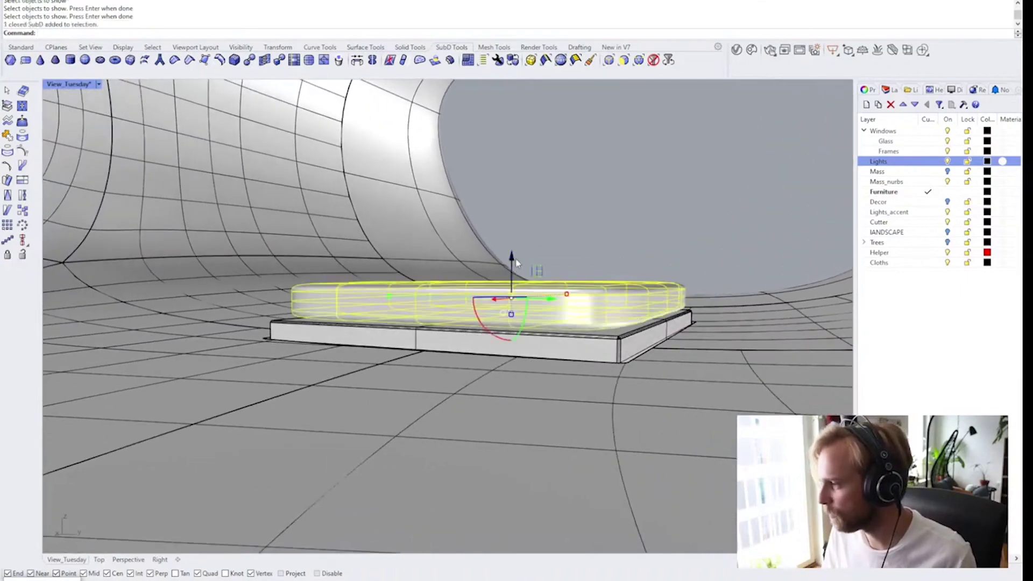
scroll(677, 348, up, 3)
scroll(550, 351, down, 3)
right_drag(550, 351, 652, 316)
key(Escape)
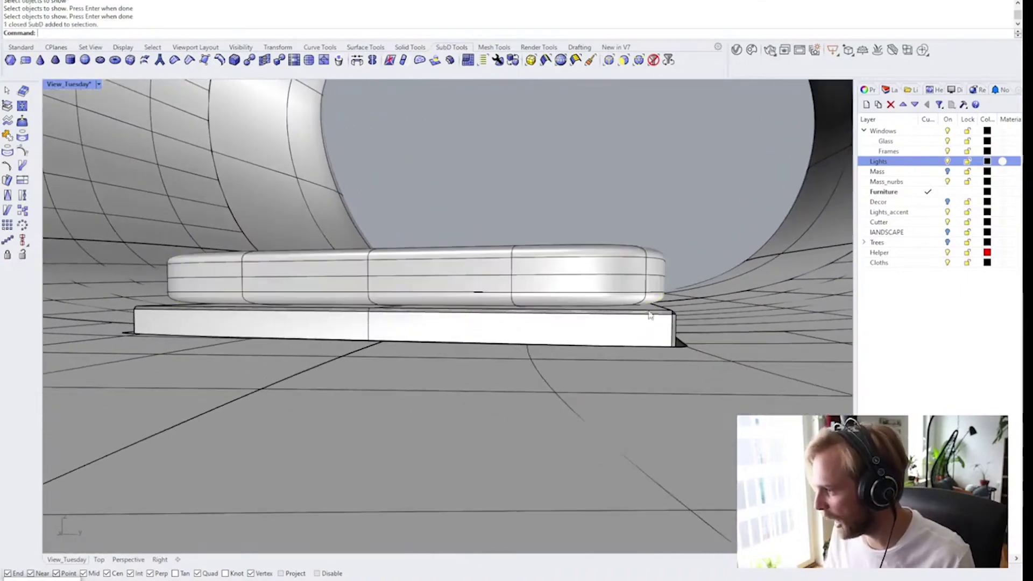
click(506, 262)
scroll(504, 262, down, 5)
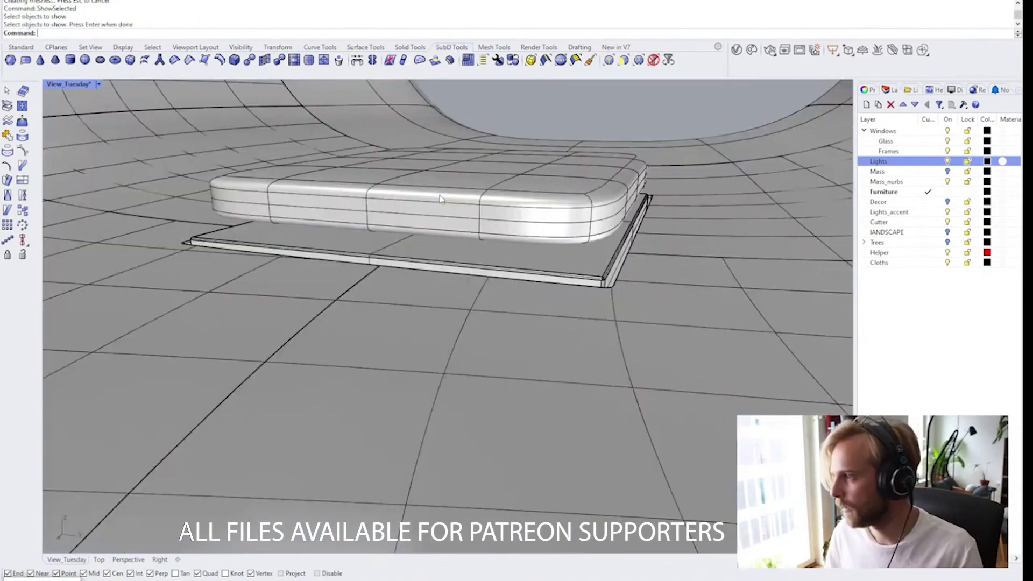
Lower the mattress cushion by -10 units using the gumball's vertical move box
click(435, 182)
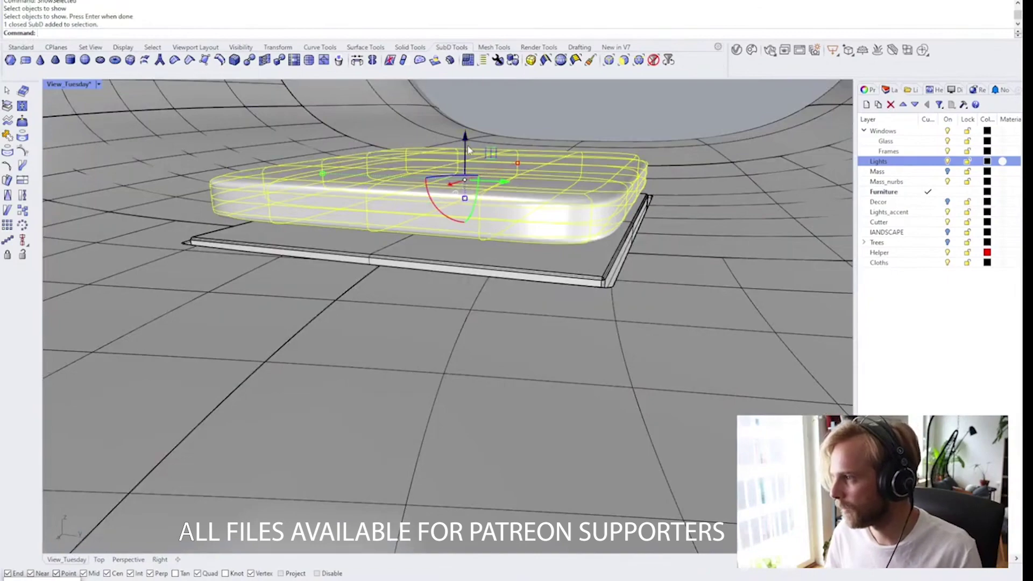
text(-10)
key(Return)
key(Escape)
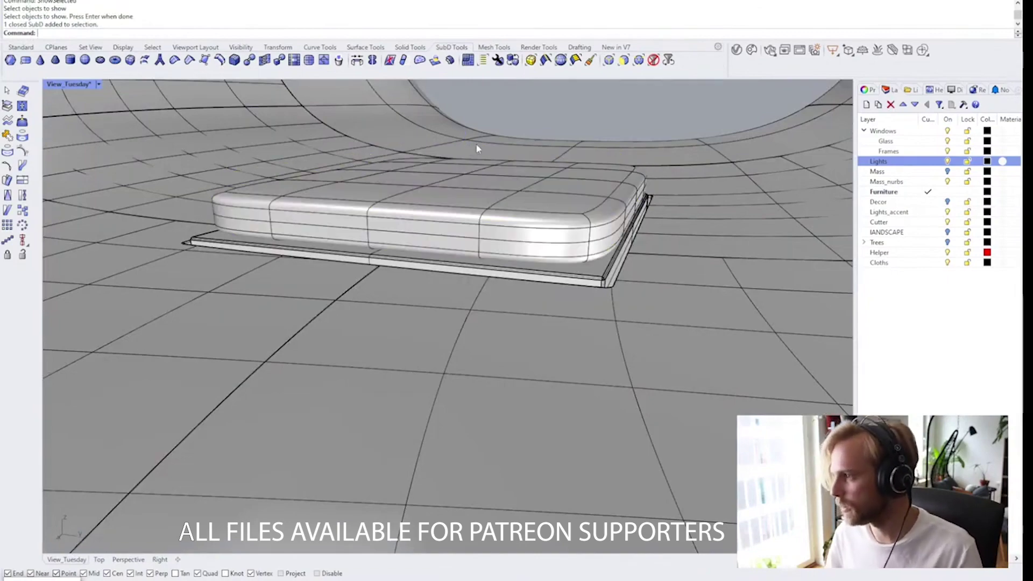
mouse_move(474, 213)
right_down()
mouse_move(490, 201)
mouse_move(468, 222)
right_up()
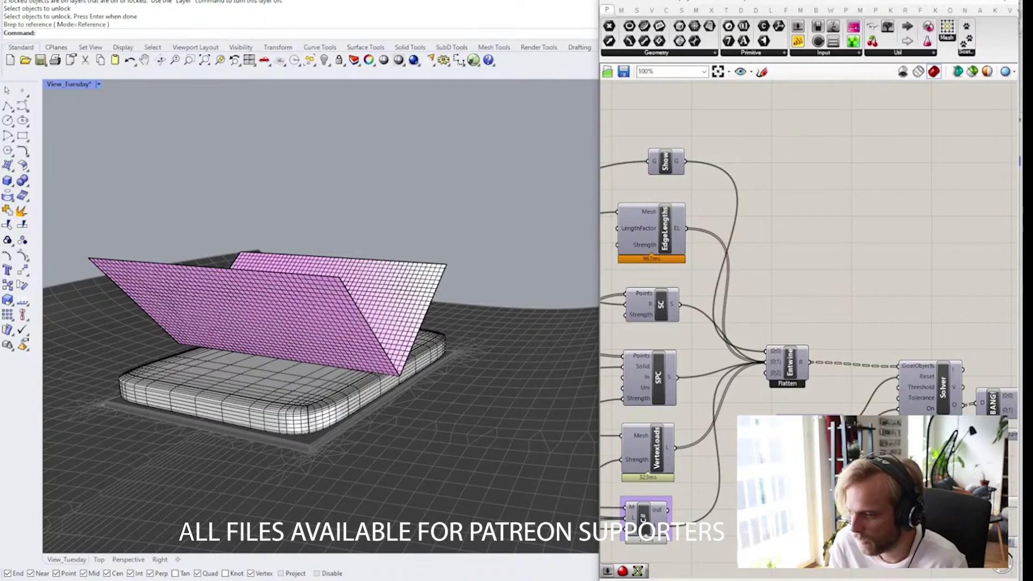
scroll(385, 393, up, 6)
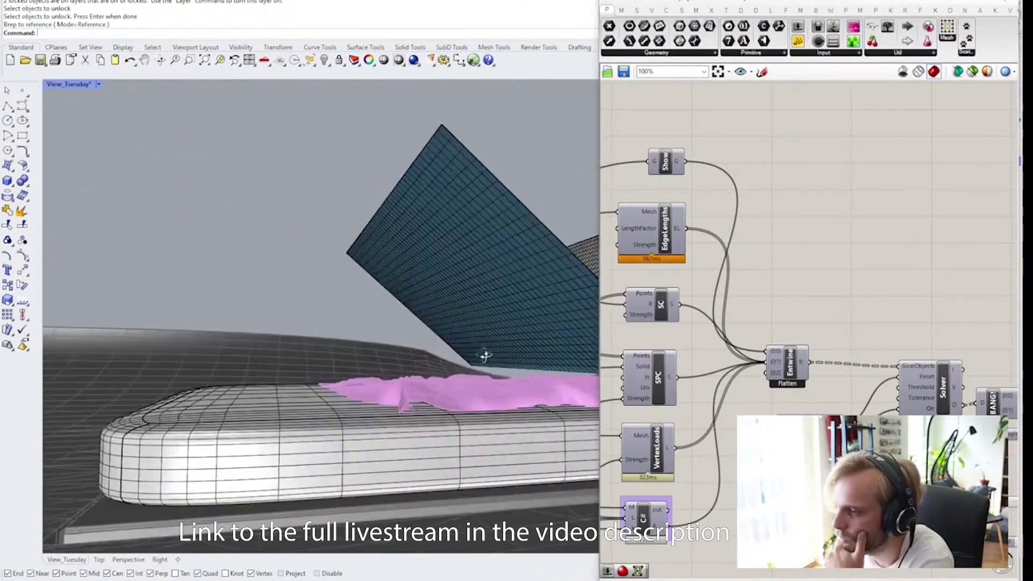
Bake the smoothed wbCatmullClark cloth mesh over the bed into Rhino
right_drag(485, 356, 392, 388)
scroll(392, 388, up, 2)
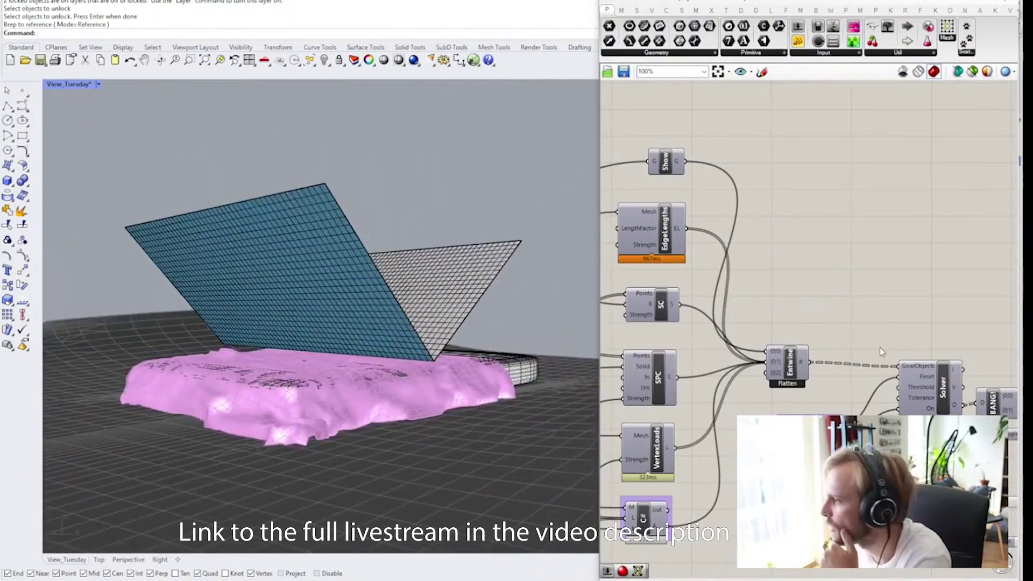
right_drag(904, 321, 694, 318)
scroll(693, 318, down, 3)
scroll(843, 387, up, 3)
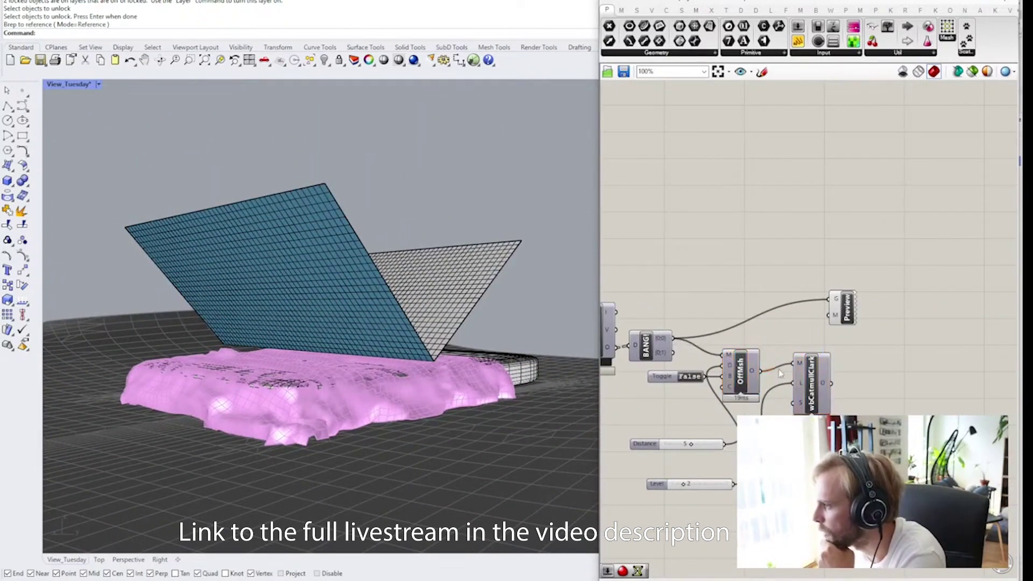
right_click(814, 384)
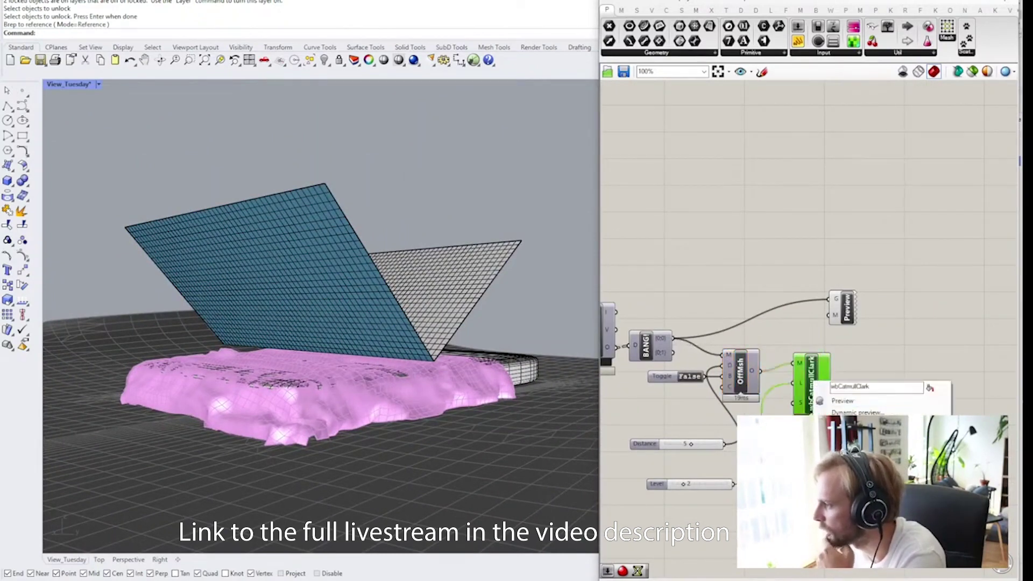
click(842, 437)
scroll(860, 395, down, 1)
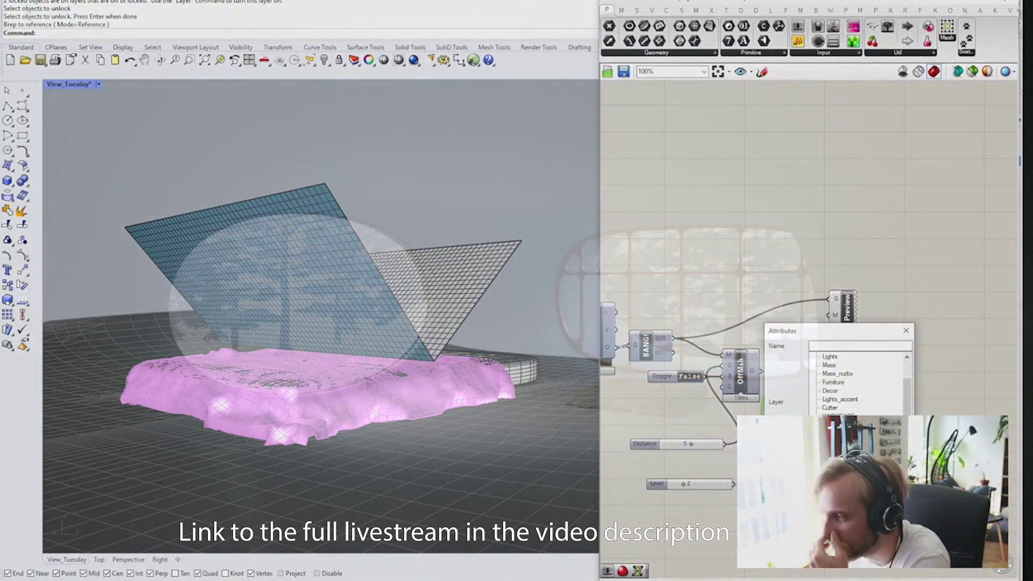
key(Return)
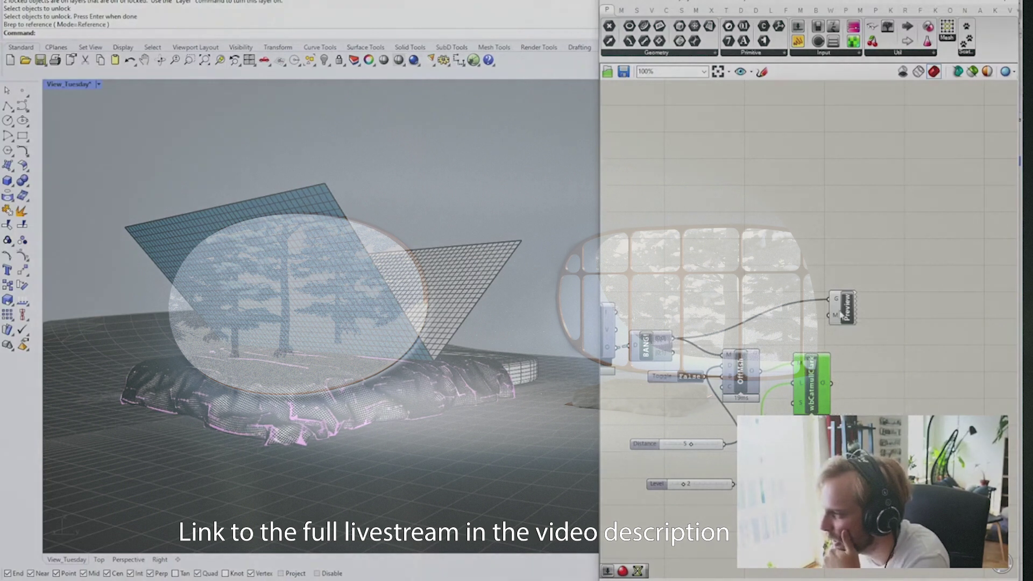
Turn off the cloth Preview component's viewport display
click(843, 316)
middle_click(844, 315)
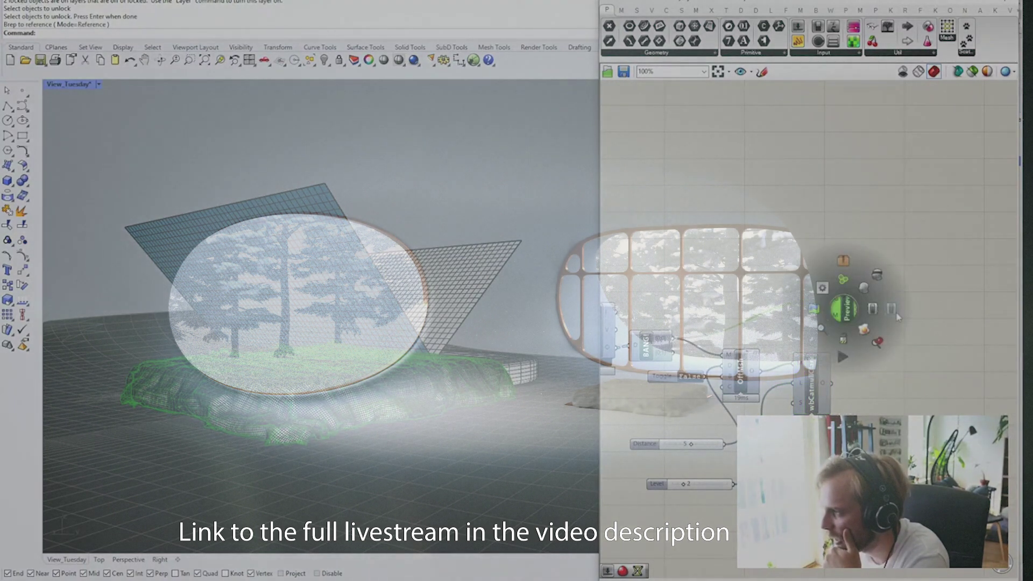
click(897, 317)
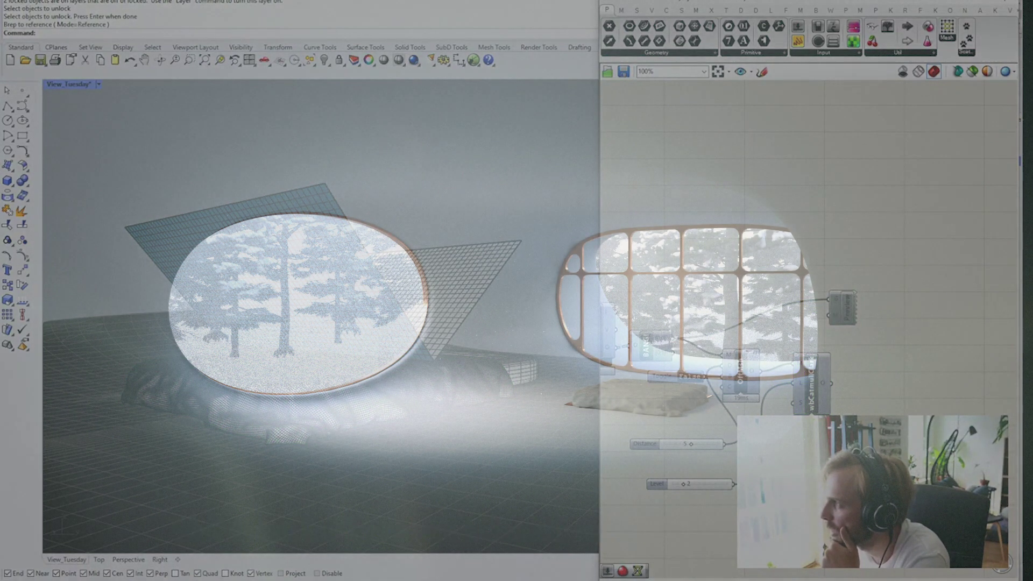